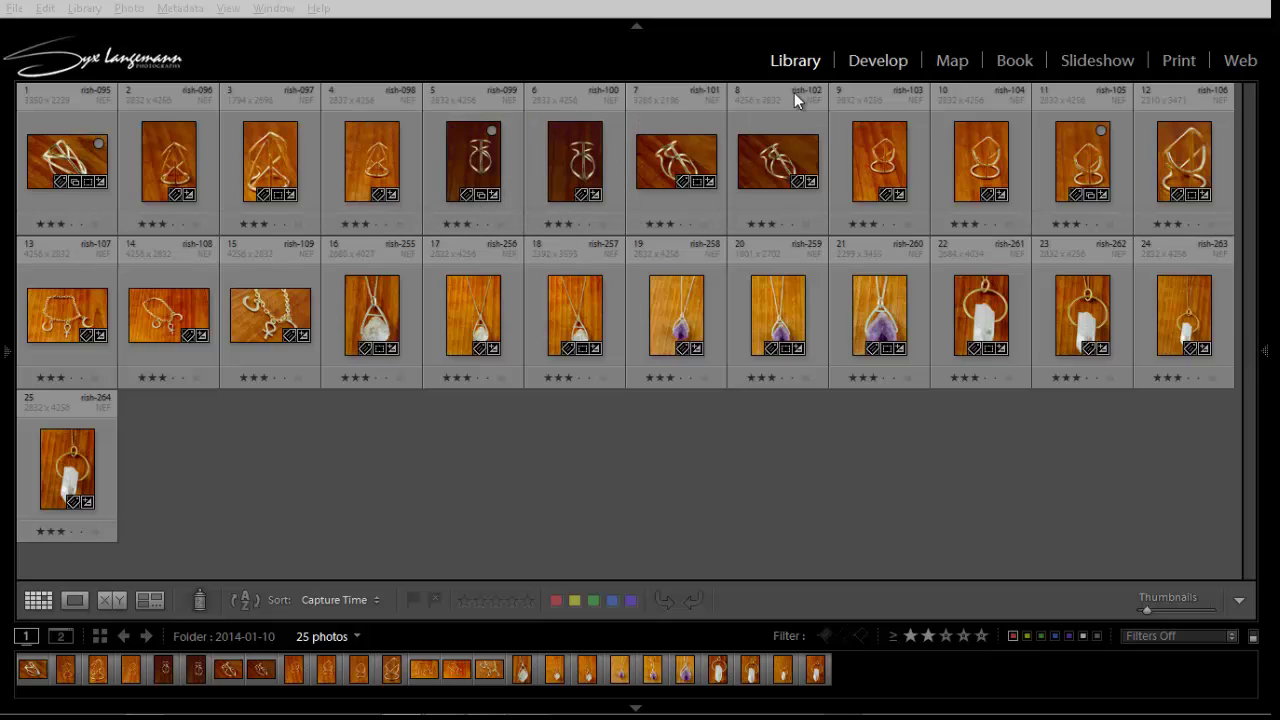
# Step: View the dark ring photo rish-099 in the Develop module and return to the Library grid
pyautogui.click(469, 157)
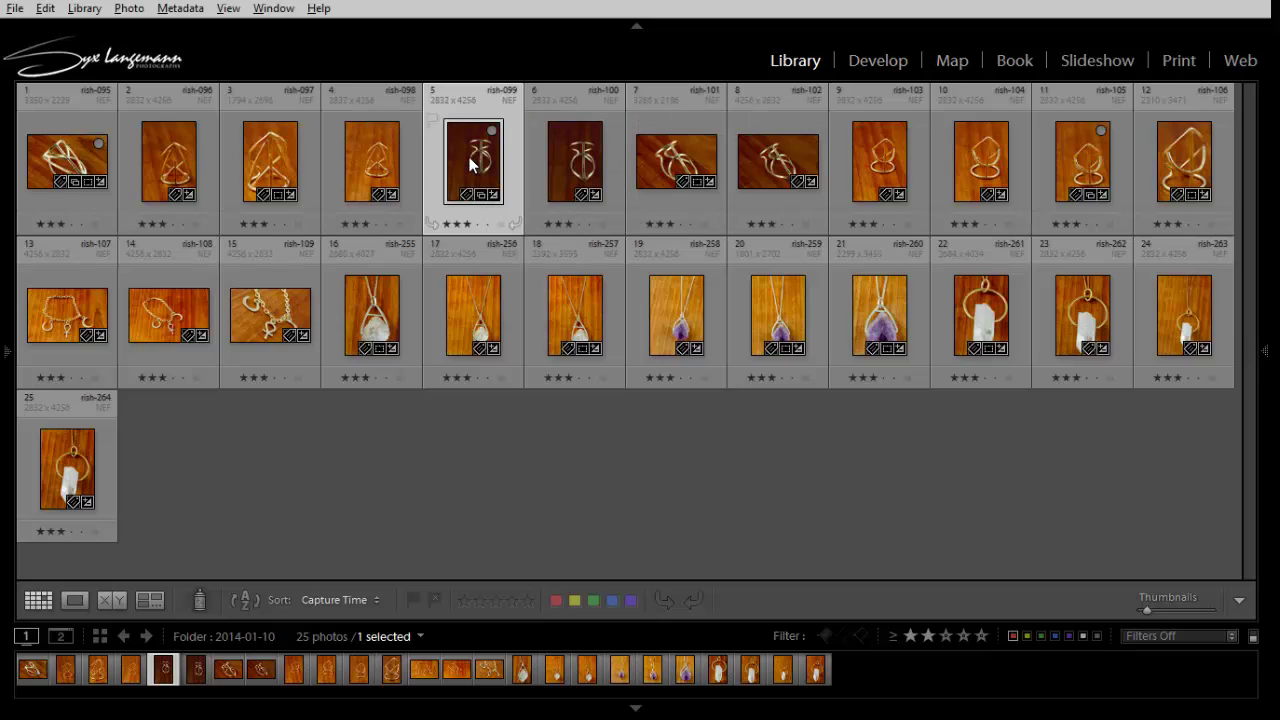
pyautogui.click(883, 60)
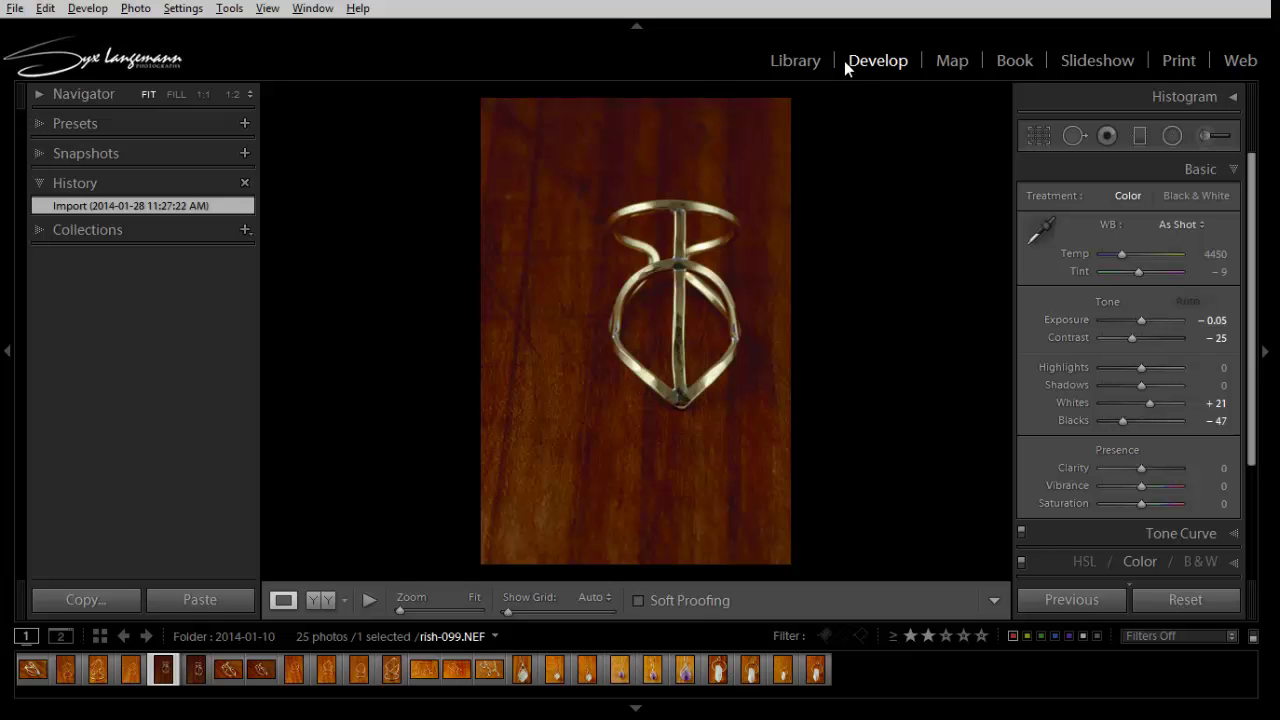
pyautogui.click(792, 63)
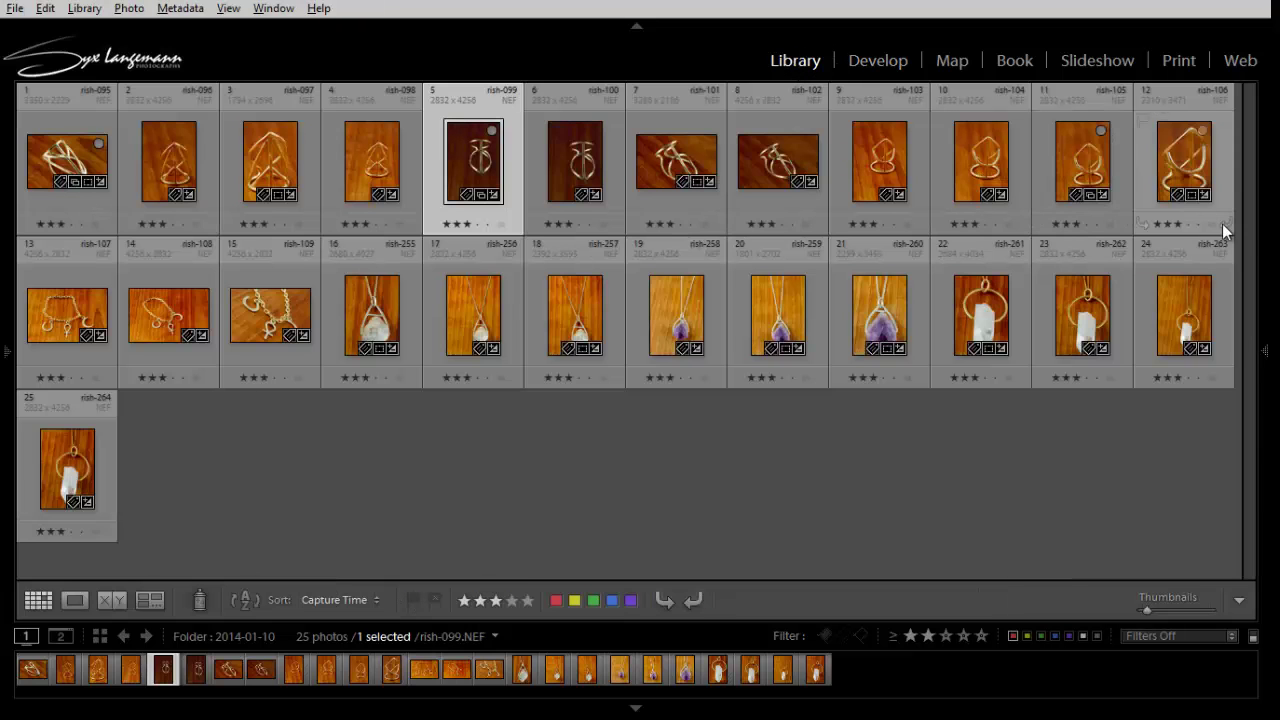
# Step: Brighten photo rish-099 from the Library by raising its Quick Develop exposure four small increments
pyautogui.click(1264, 249)
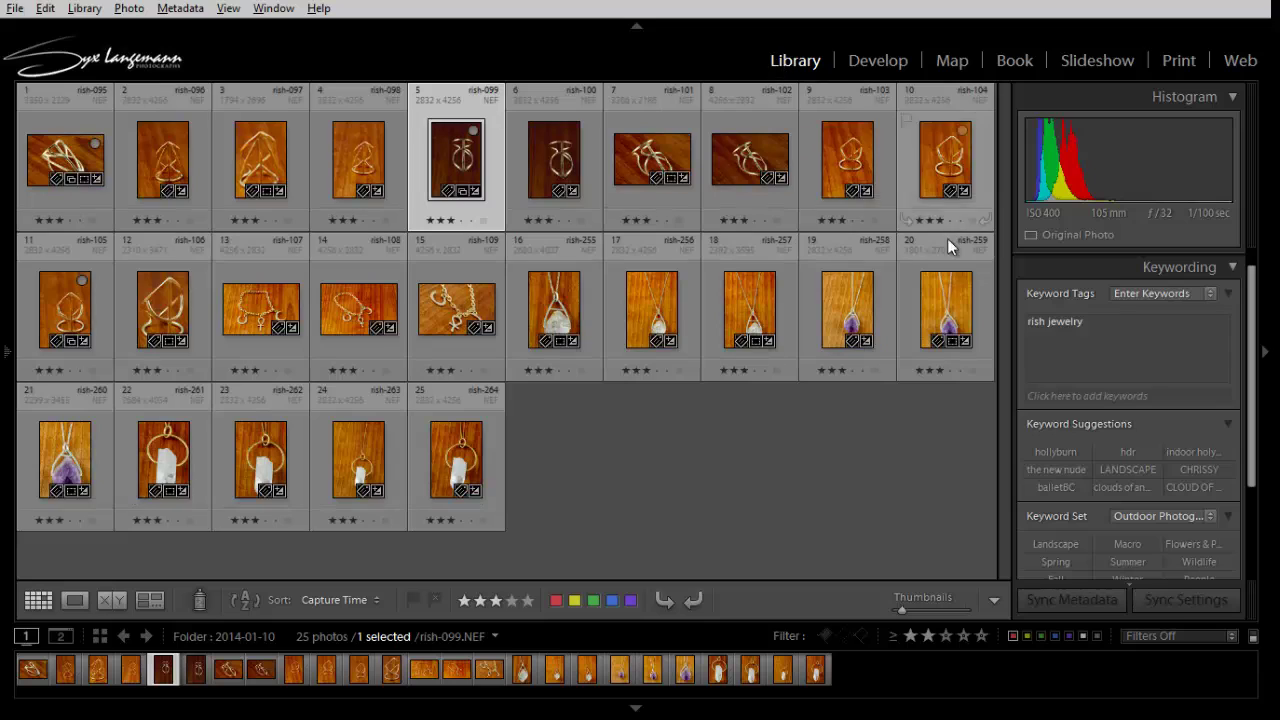
pyautogui.click(1222, 266)
pyautogui.click(1190, 264)
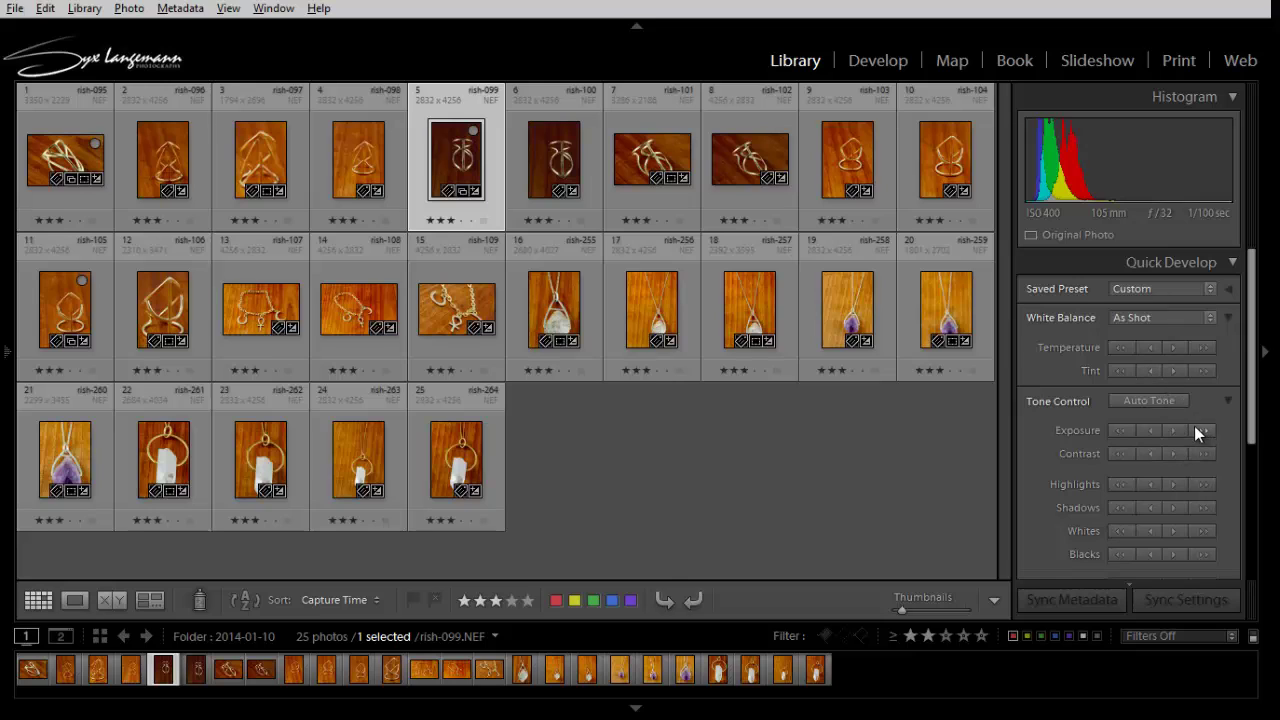
pyautogui.click(1165, 430)
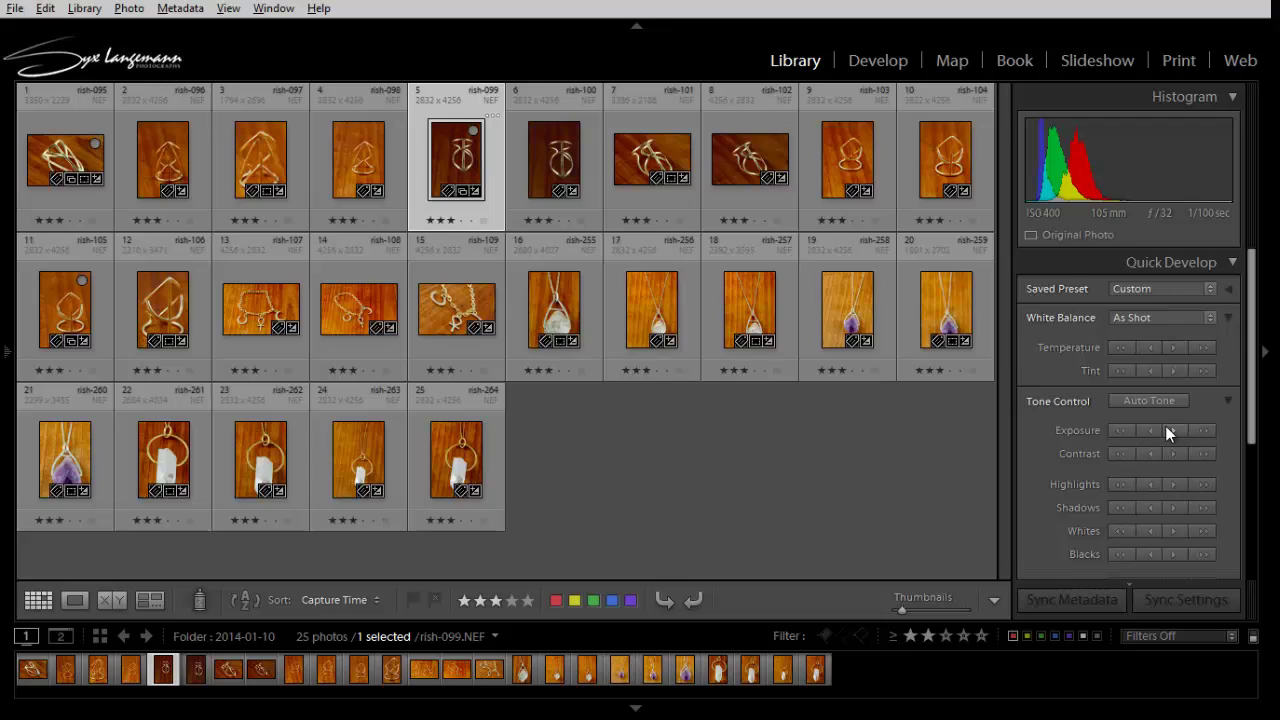
pyautogui.click(1166, 427)
pyautogui.click(1166, 430)
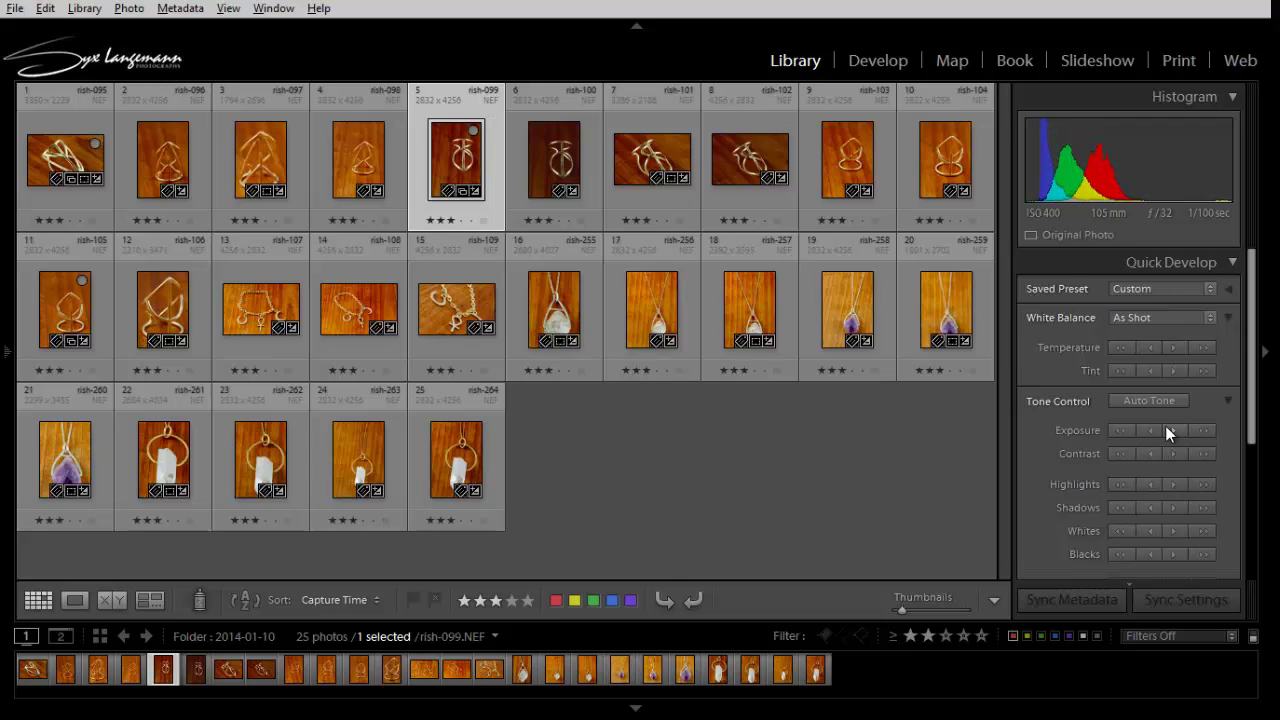
pyautogui.click(1166, 430)
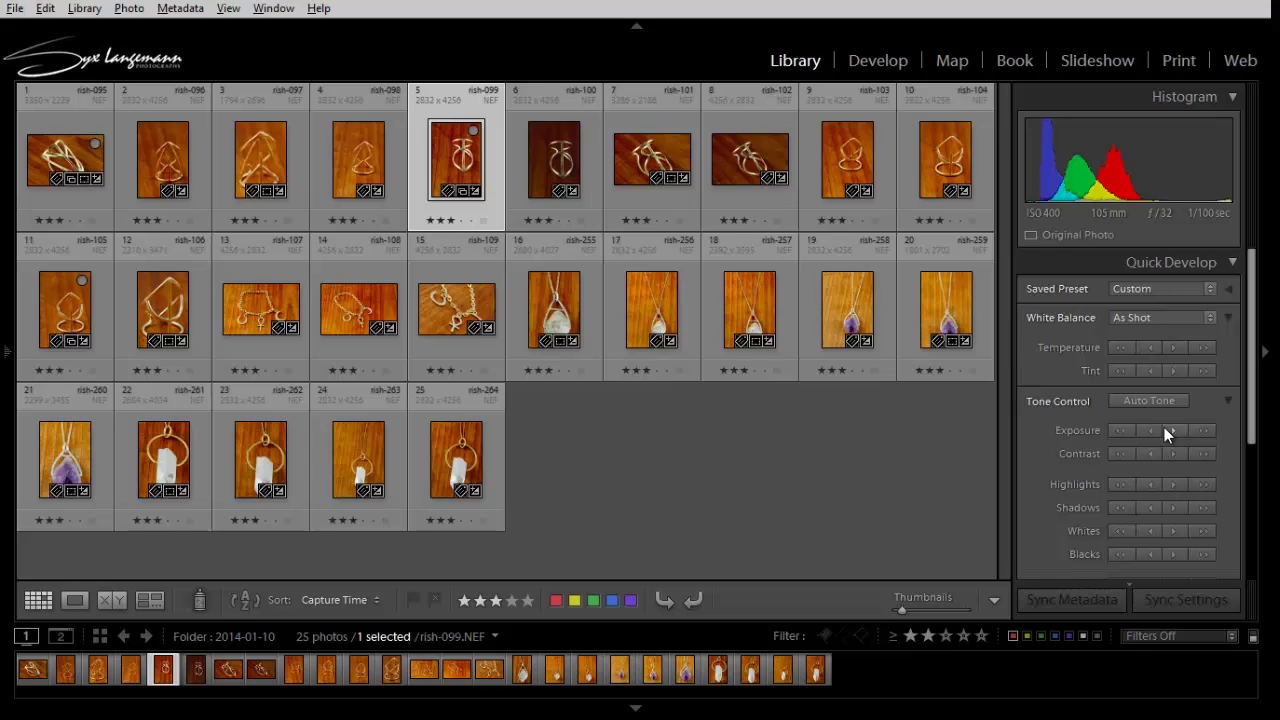
# Step: Open photo rish-100 in the Develop module and raise its exposure to +1.67
pyautogui.click(539, 144)
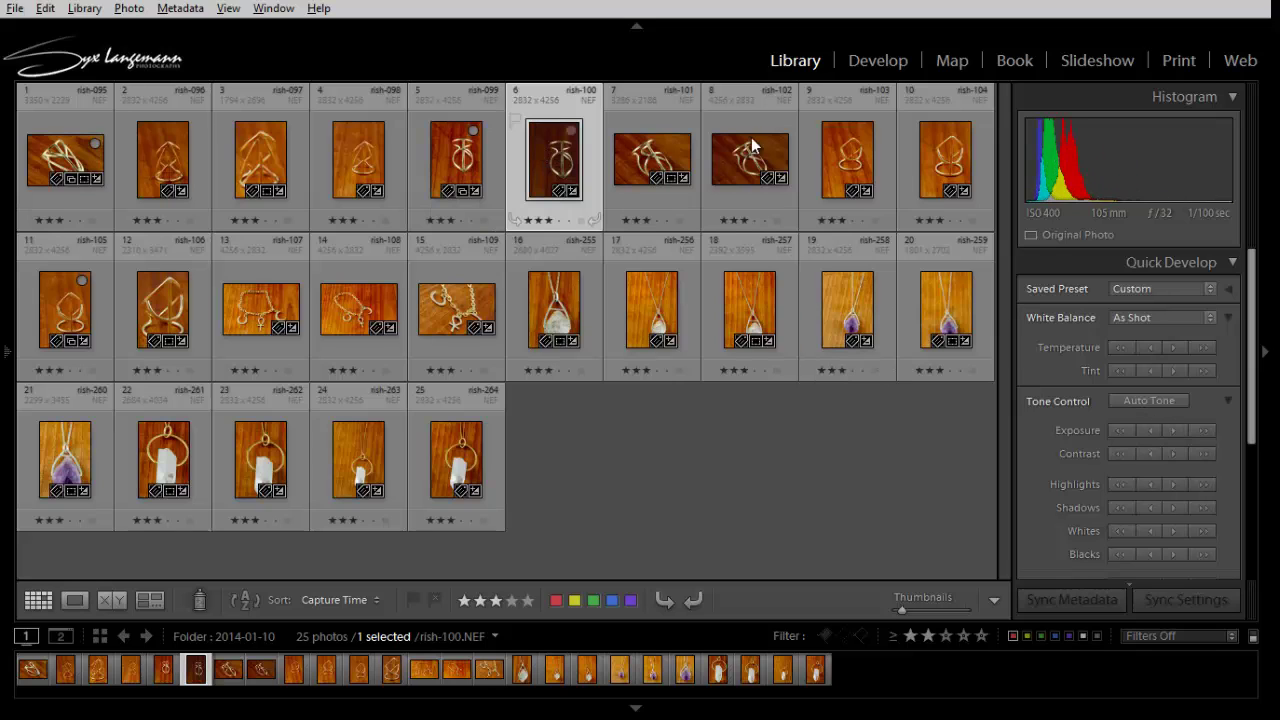
pyautogui.click(884, 60)
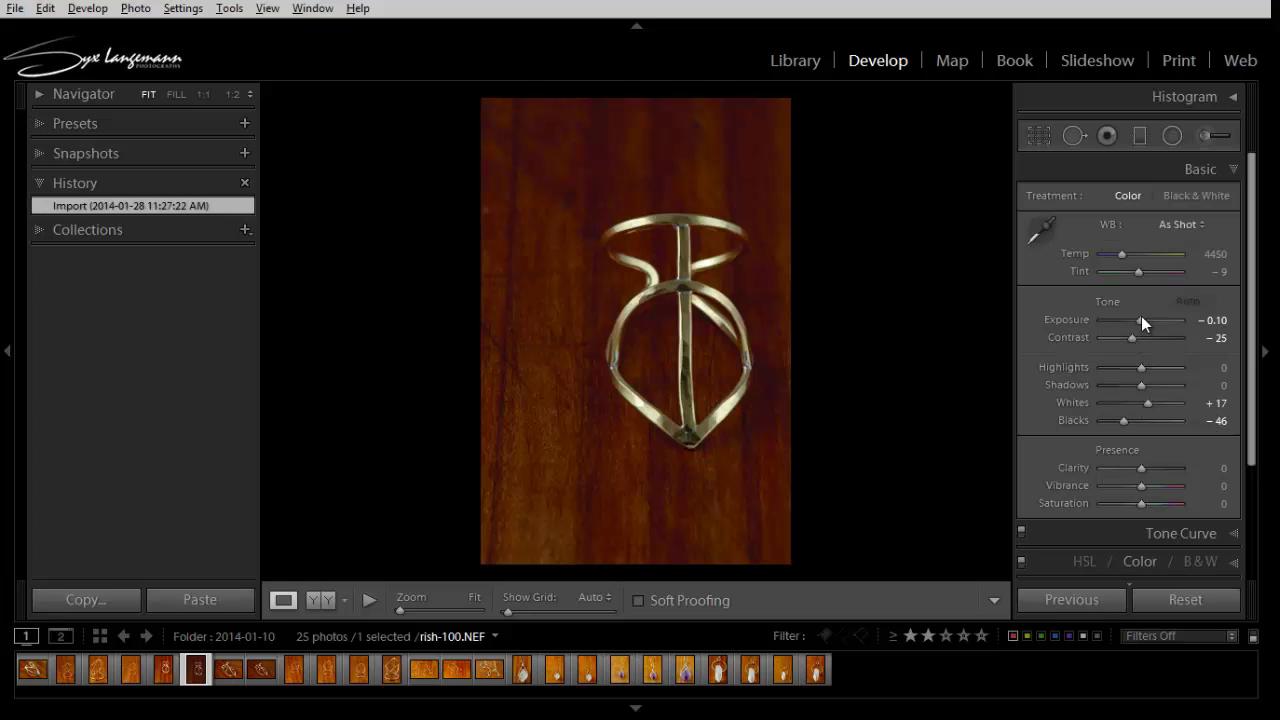
pyautogui.moveTo(1146, 321); pyautogui.dragTo(1154, 320)
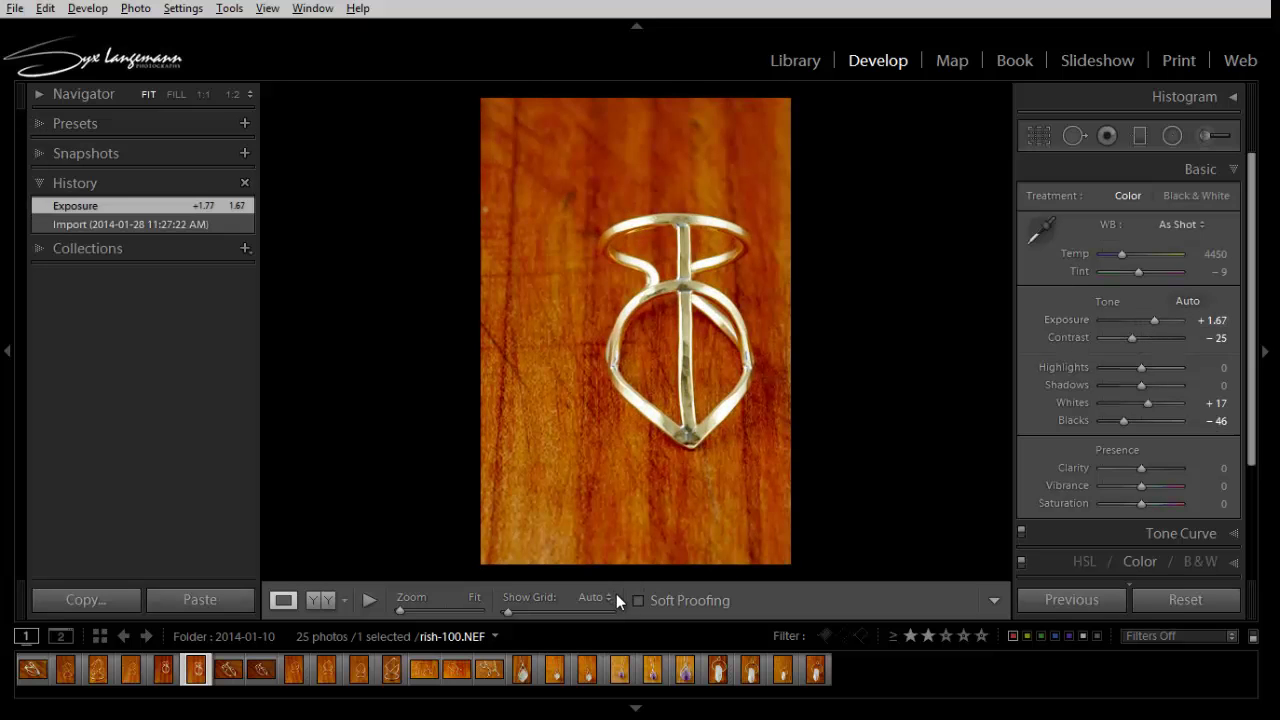
# Step: Enlarge the filmstrip, set exposure to +1.79 on rish-101 and rish-102 together with Auto Sync, and check both photos
pyautogui.moveTo(632, 620); pyautogui.dragTo(620, 518)
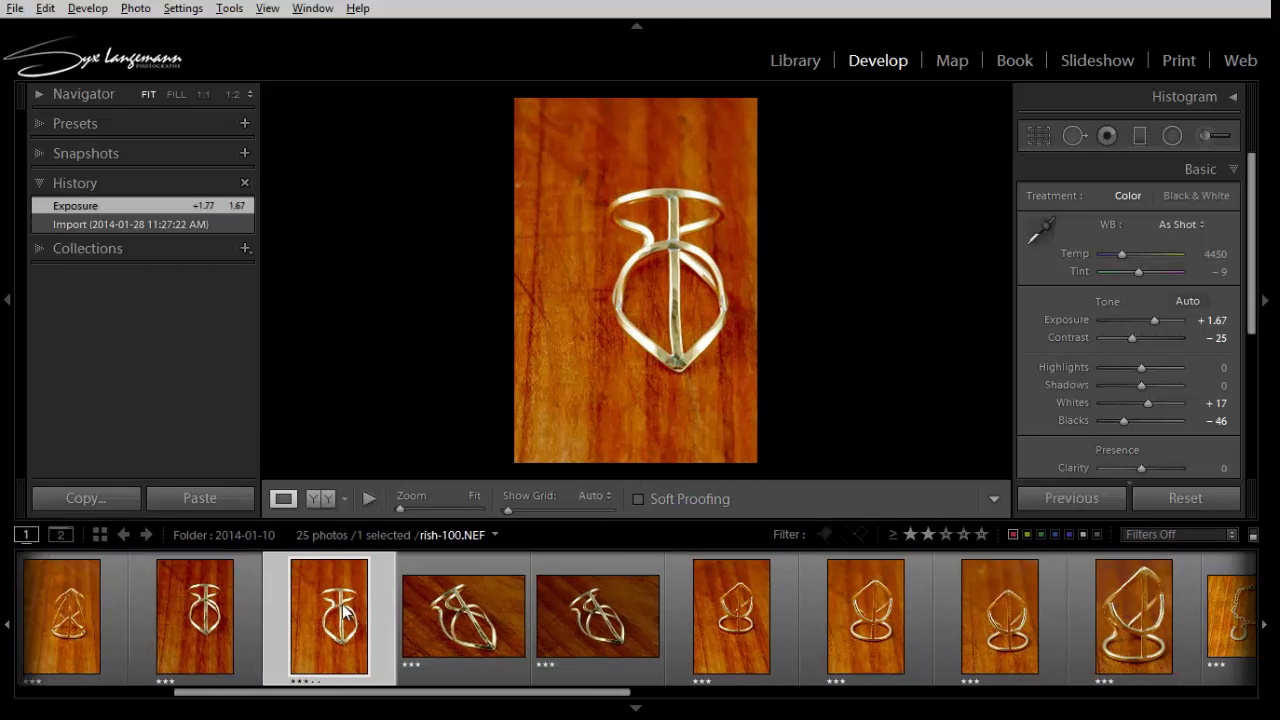
pyautogui.click(468, 625)
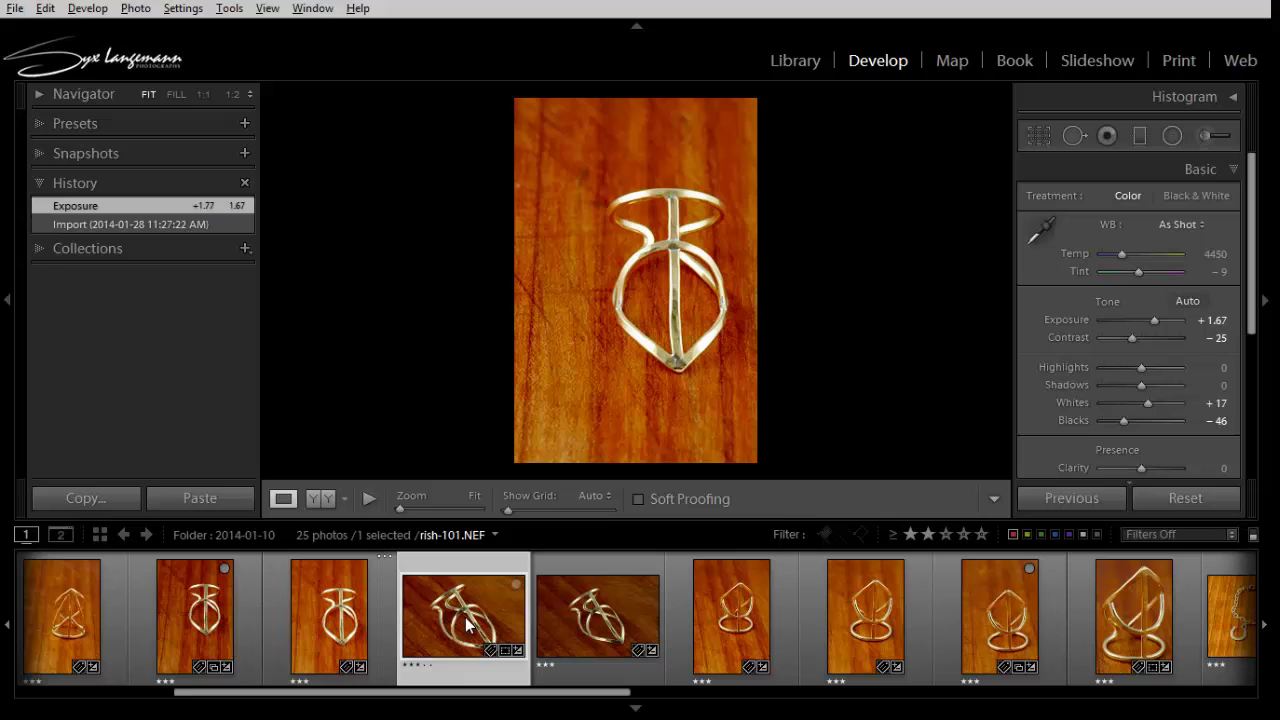
pyautogui.keyDown('ctrl'); pyautogui.click(650, 632); pyautogui.keyUp('ctrl')
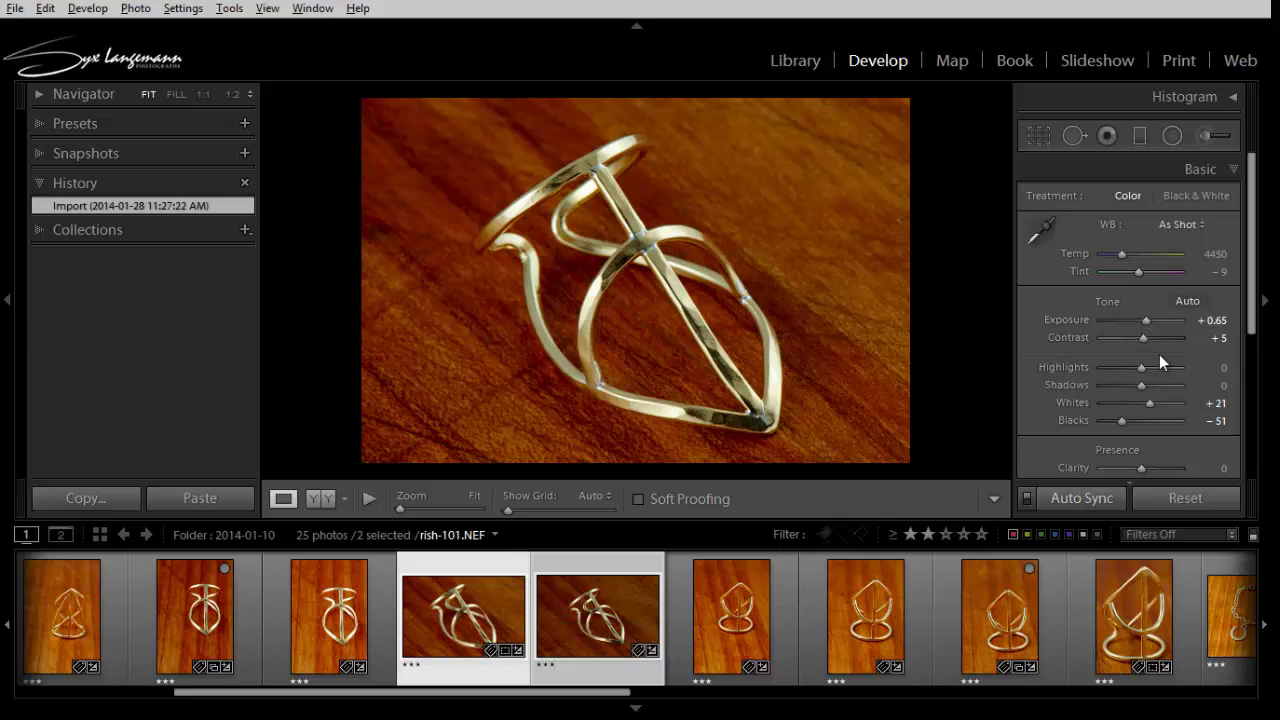
pyautogui.moveTo(1146, 316); pyautogui.dragTo(1155, 318)
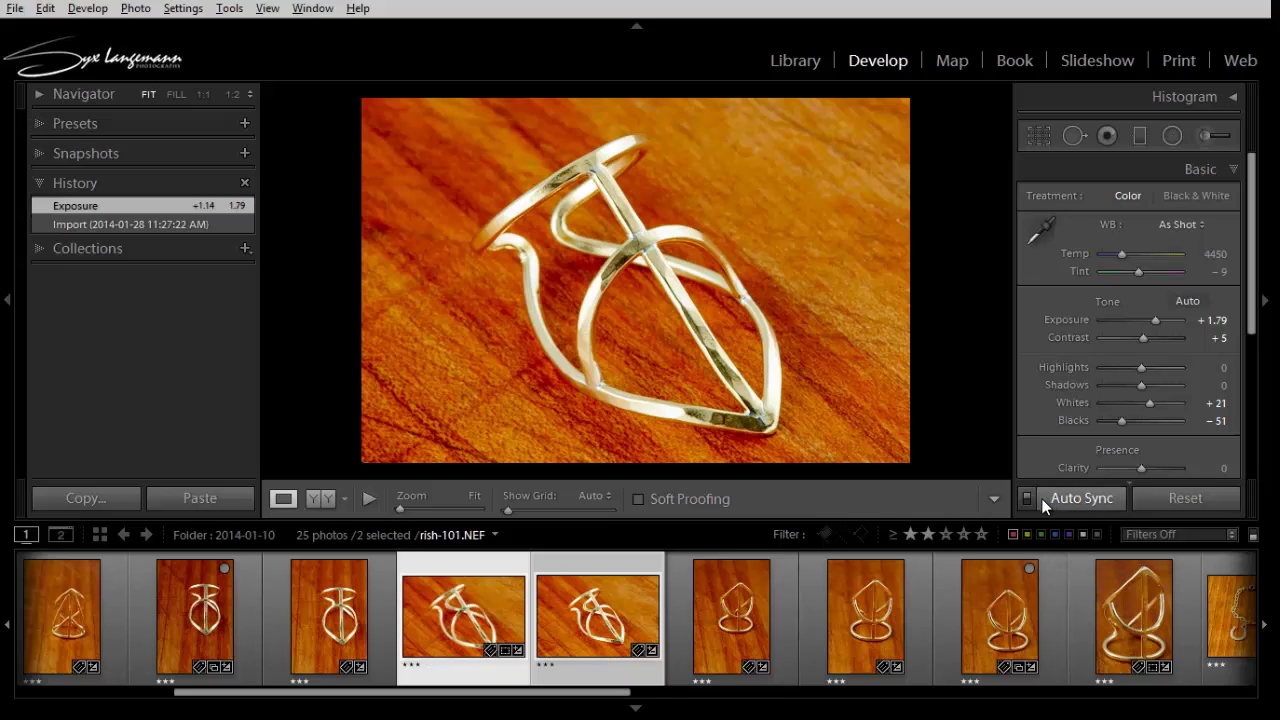
pyautogui.click(619, 621)
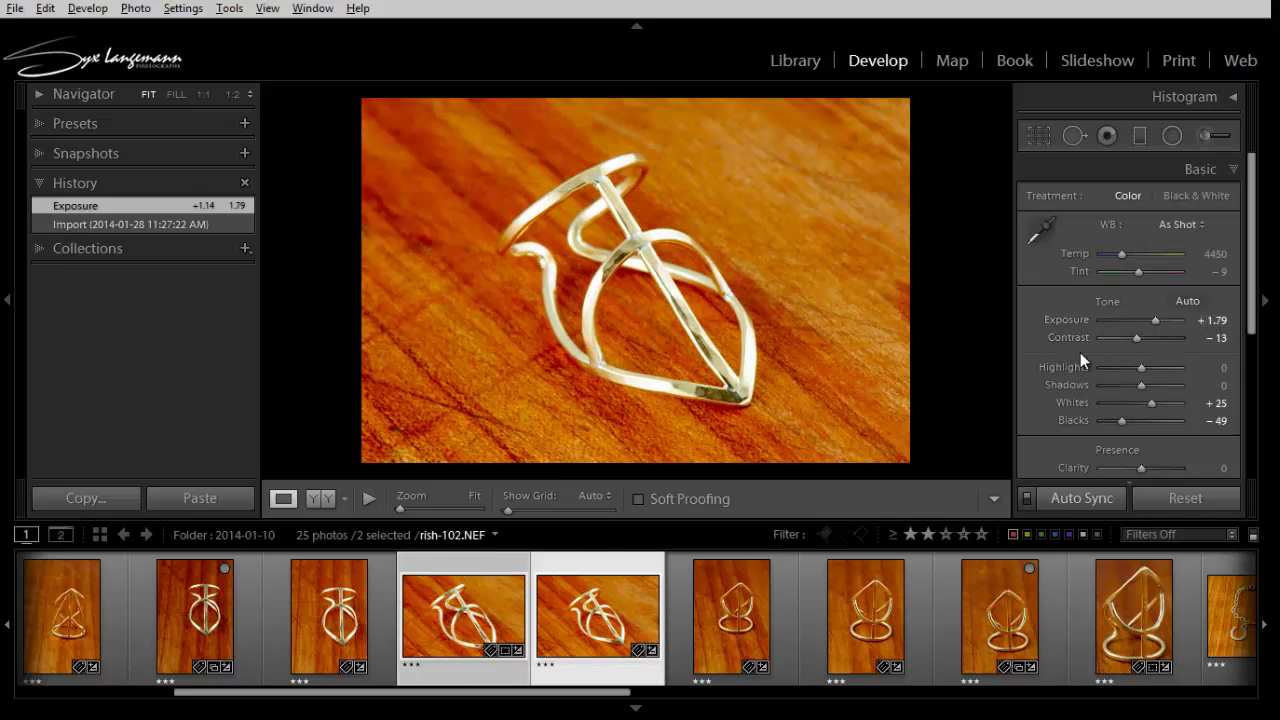
pyautogui.click(429, 625)
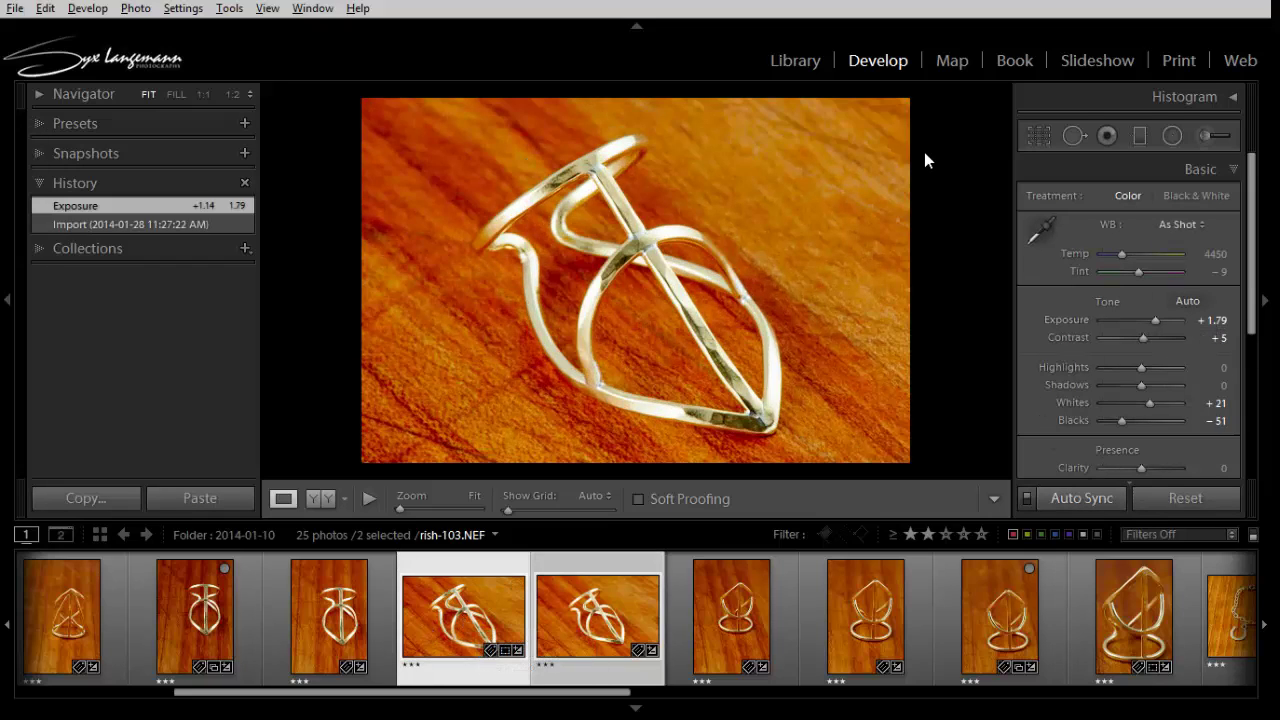
# Step: Set the exposure of crystal pendant photo rish-261 to +2.26 and of rish-262 to +0.95
pyautogui.scroll(-10, 683, 630)
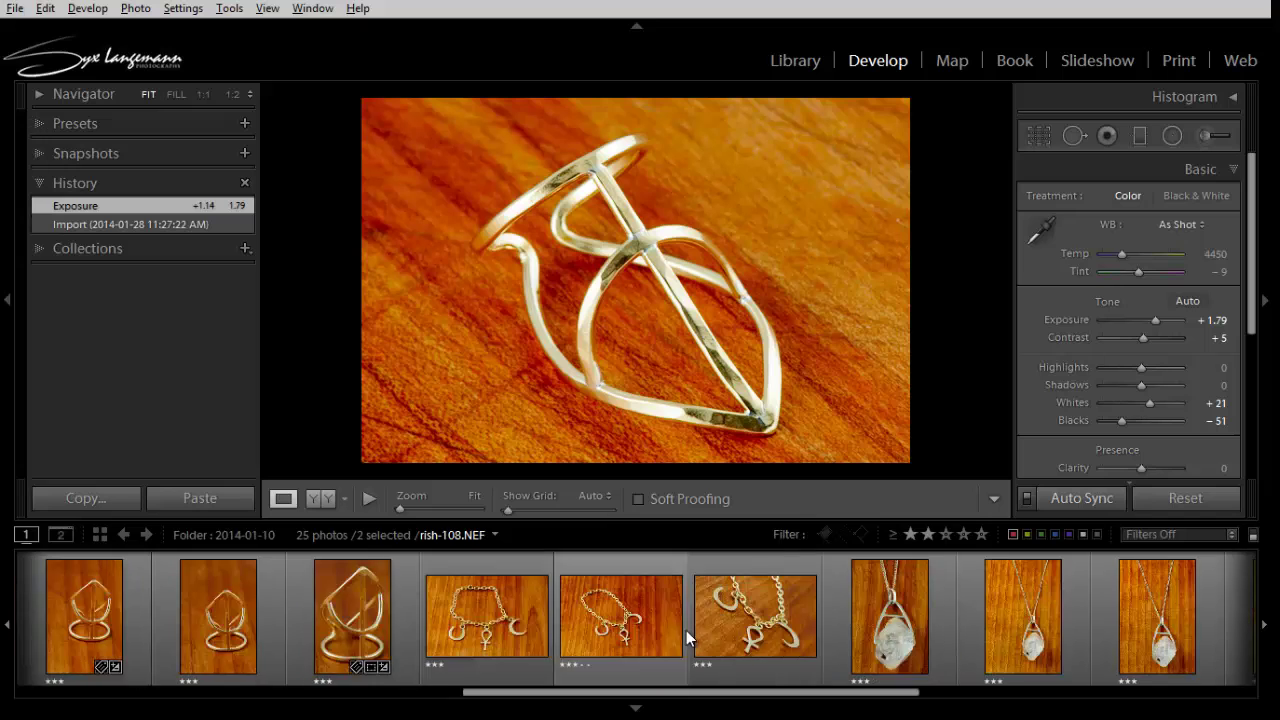
pyautogui.click(785, 628)
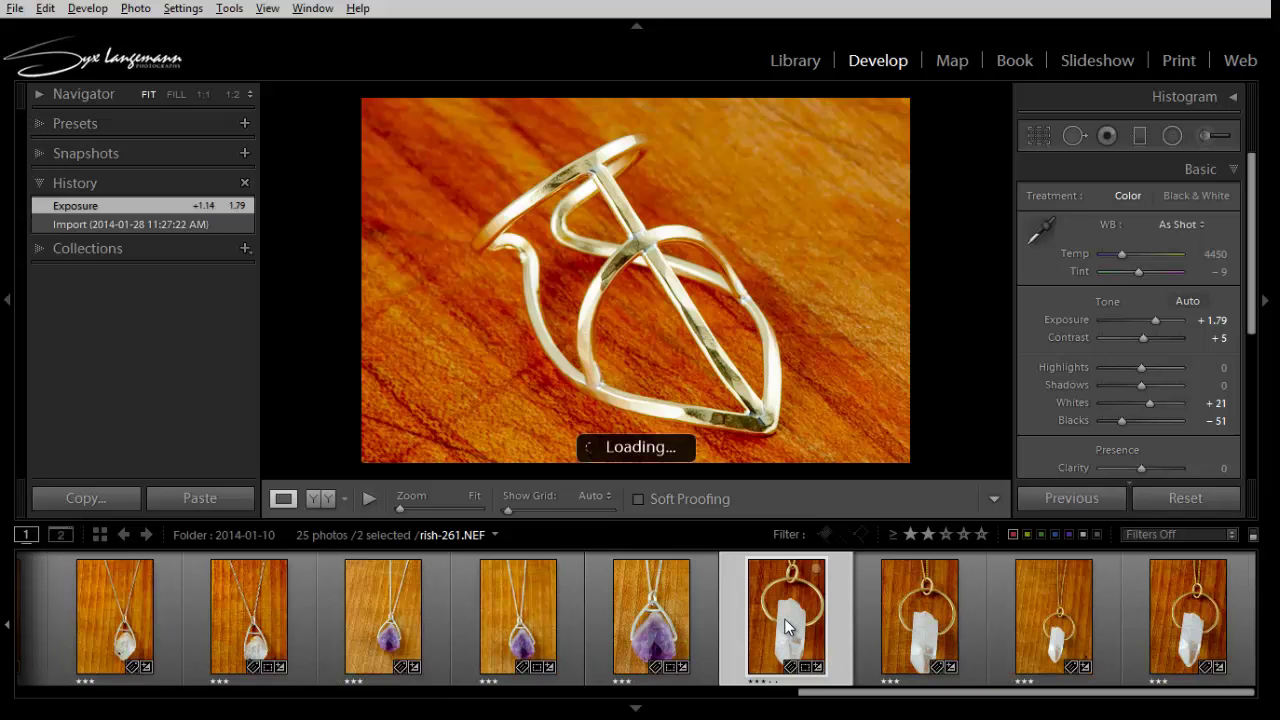
pyautogui.moveTo(1150, 318); pyautogui.dragTo(1159, 320)
pyautogui.click(910, 590)
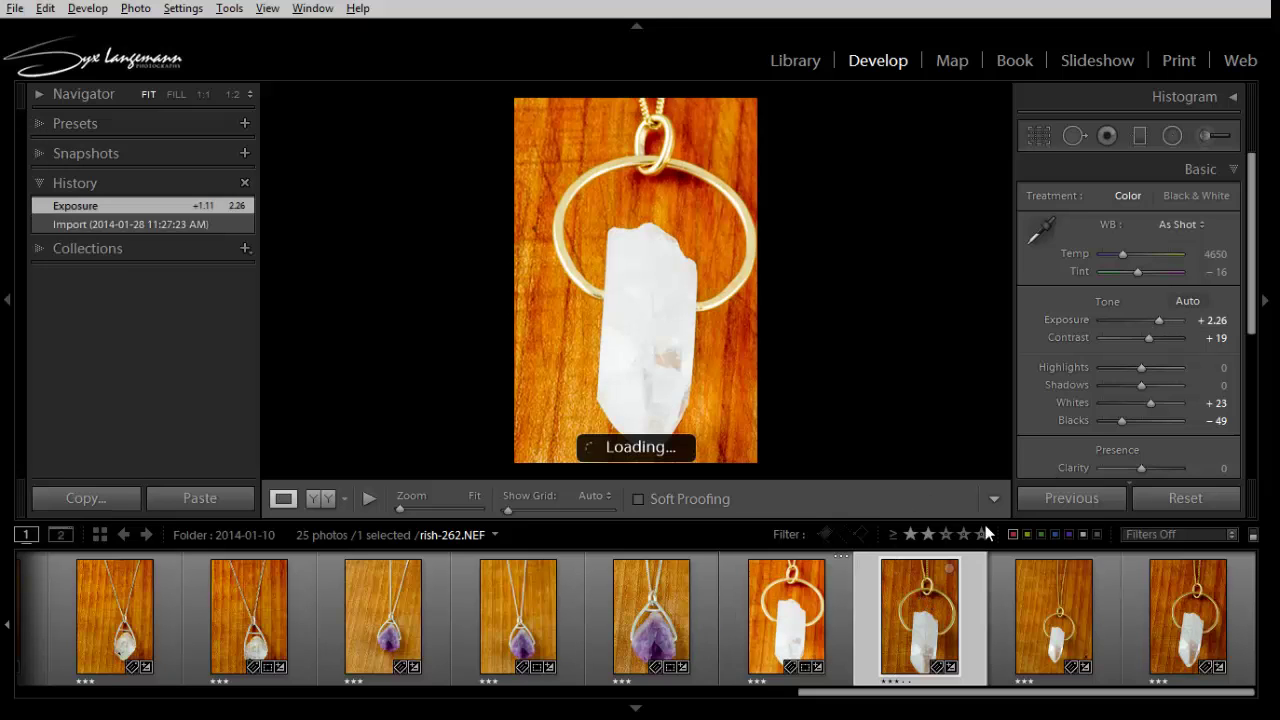
pyautogui.moveTo(1152, 317); pyautogui.dragTo(1148, 319)
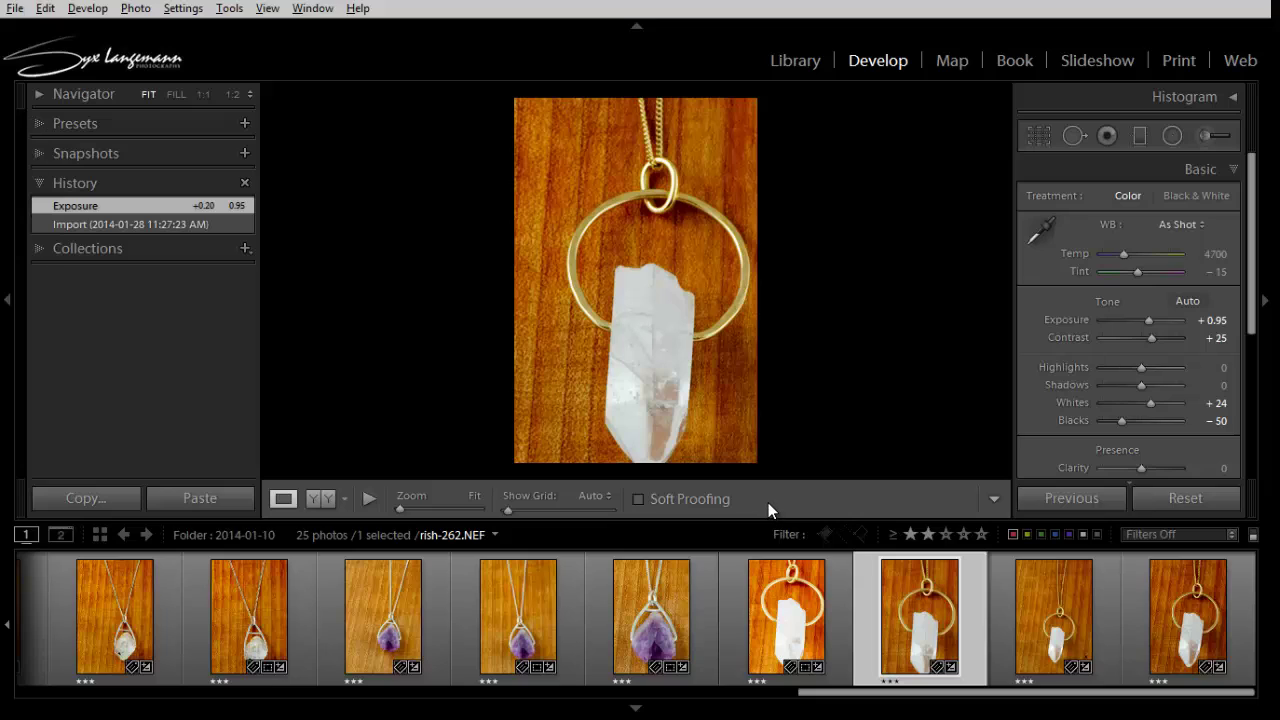
# Step: Select all 25 photos and raise their exposure one small increment together with Quick Develop in the Library
pyautogui.hotkey('ctrl', 'a')
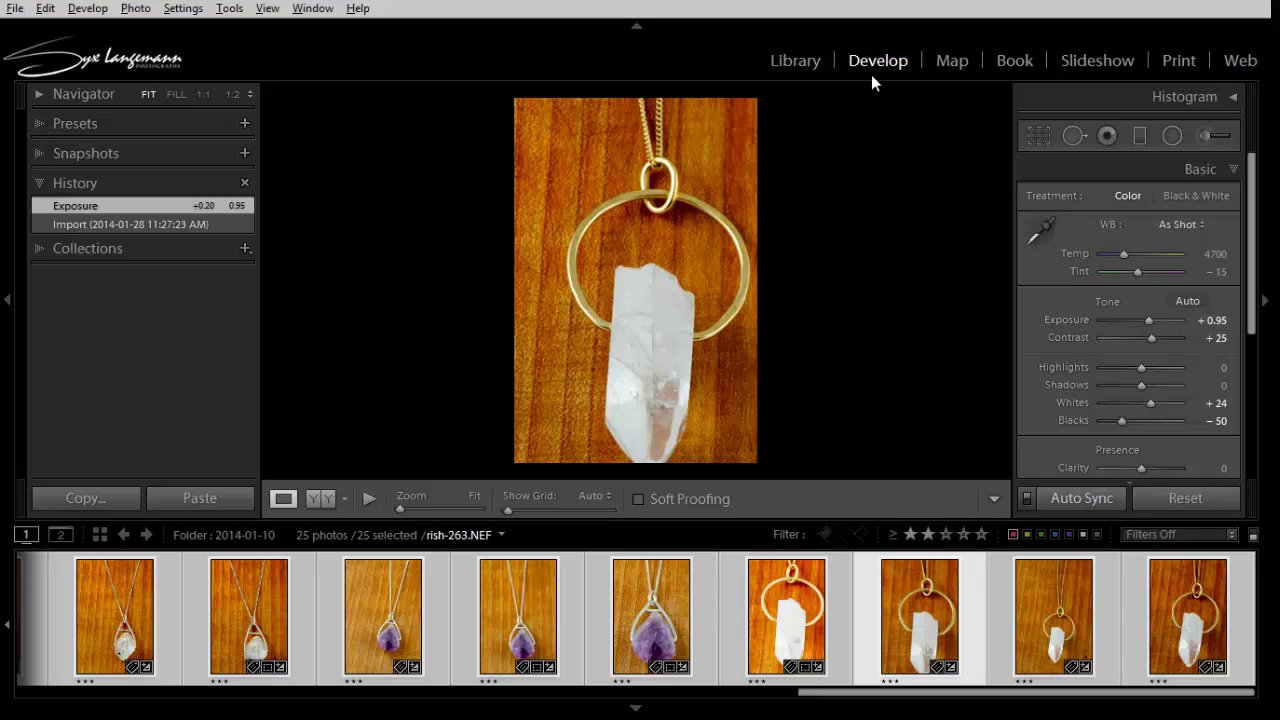
pyautogui.click(796, 62)
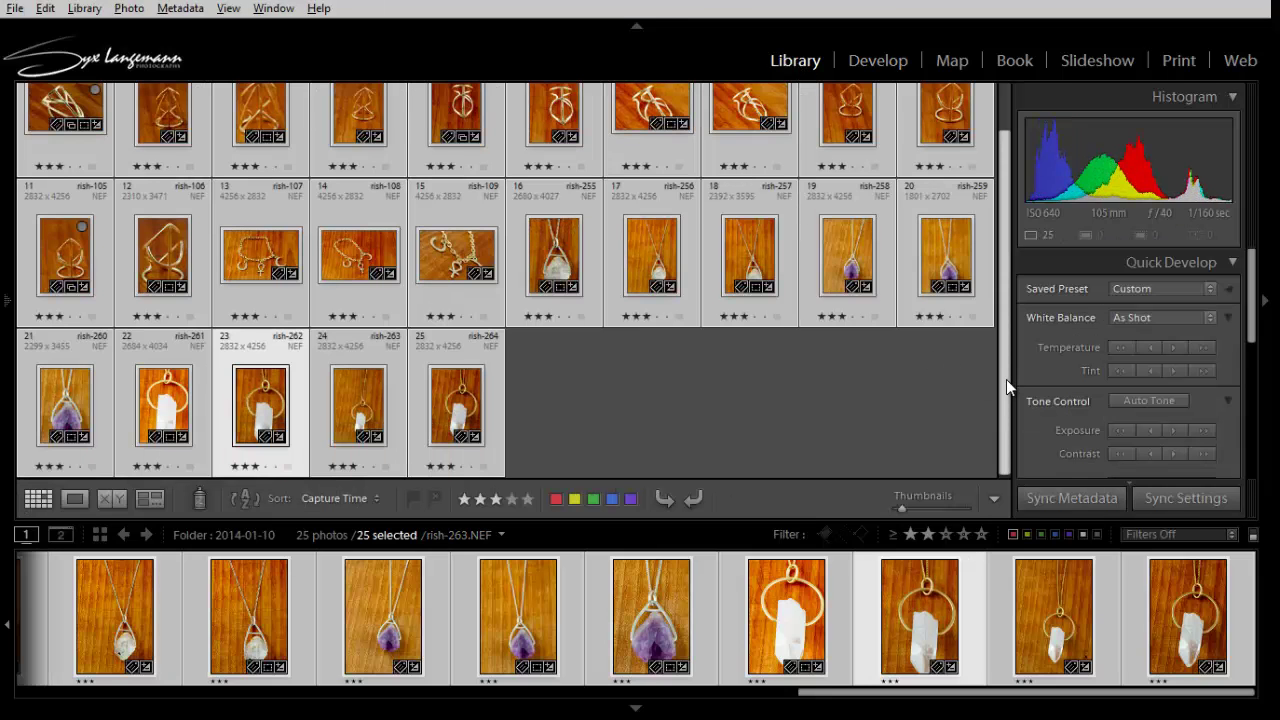
pyautogui.moveTo(1006, 379); pyautogui.dragTo(987, 436)
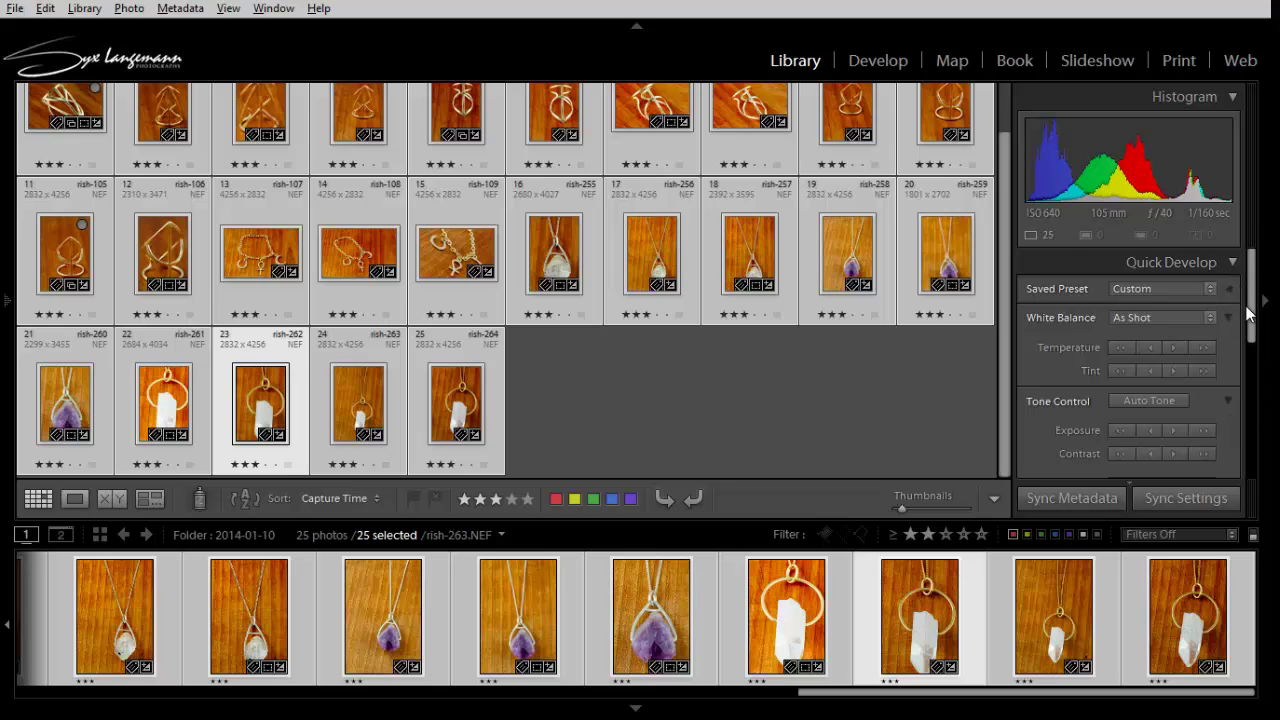
pyautogui.scroll(-2, 1180, 365)
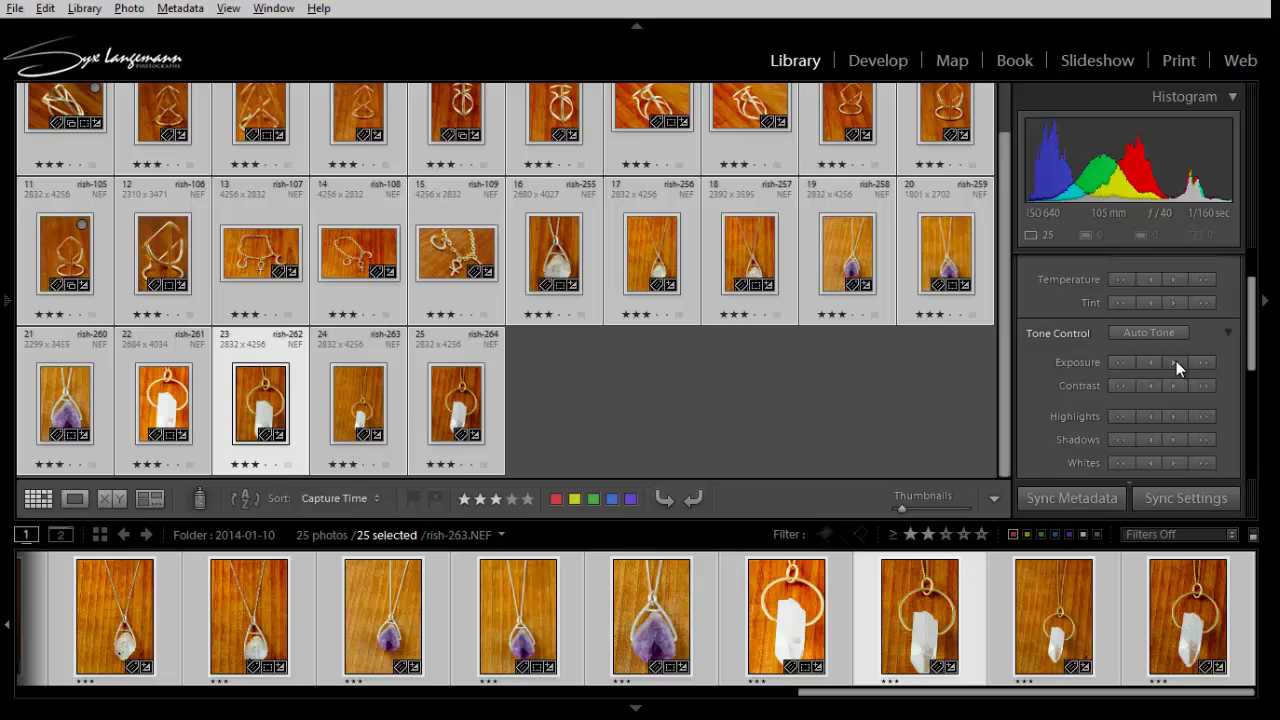
pyautogui.click(1176, 361)
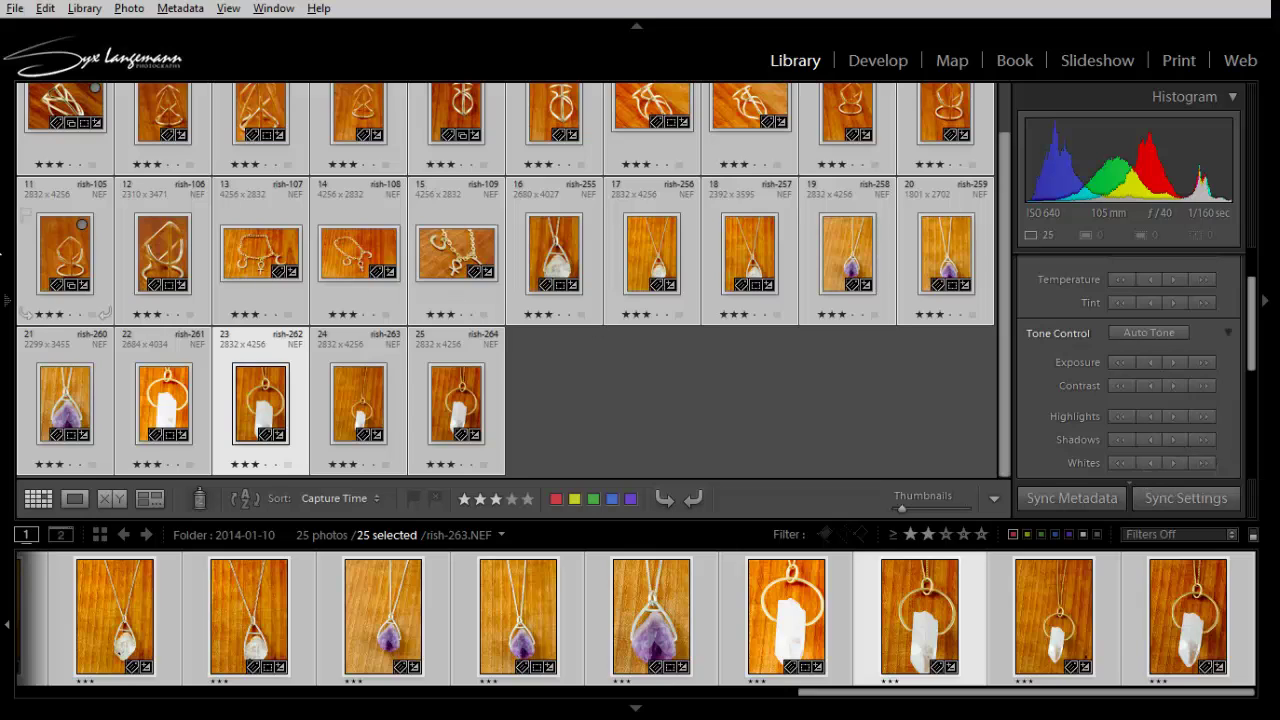
# Step: Start a new smart collection and name it "rish"
pyautogui.moveTo(4, 290)
pyautogui.click(3, 258)
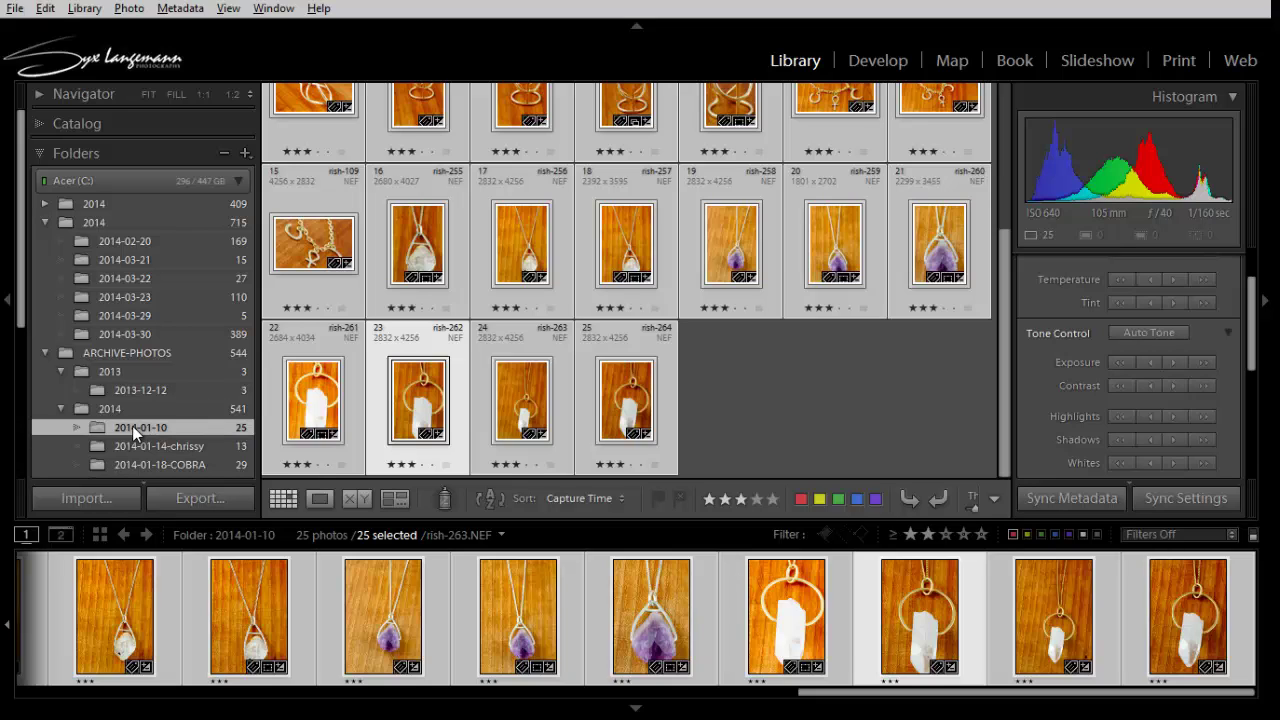
pyautogui.scroll(-3, 172, 407)
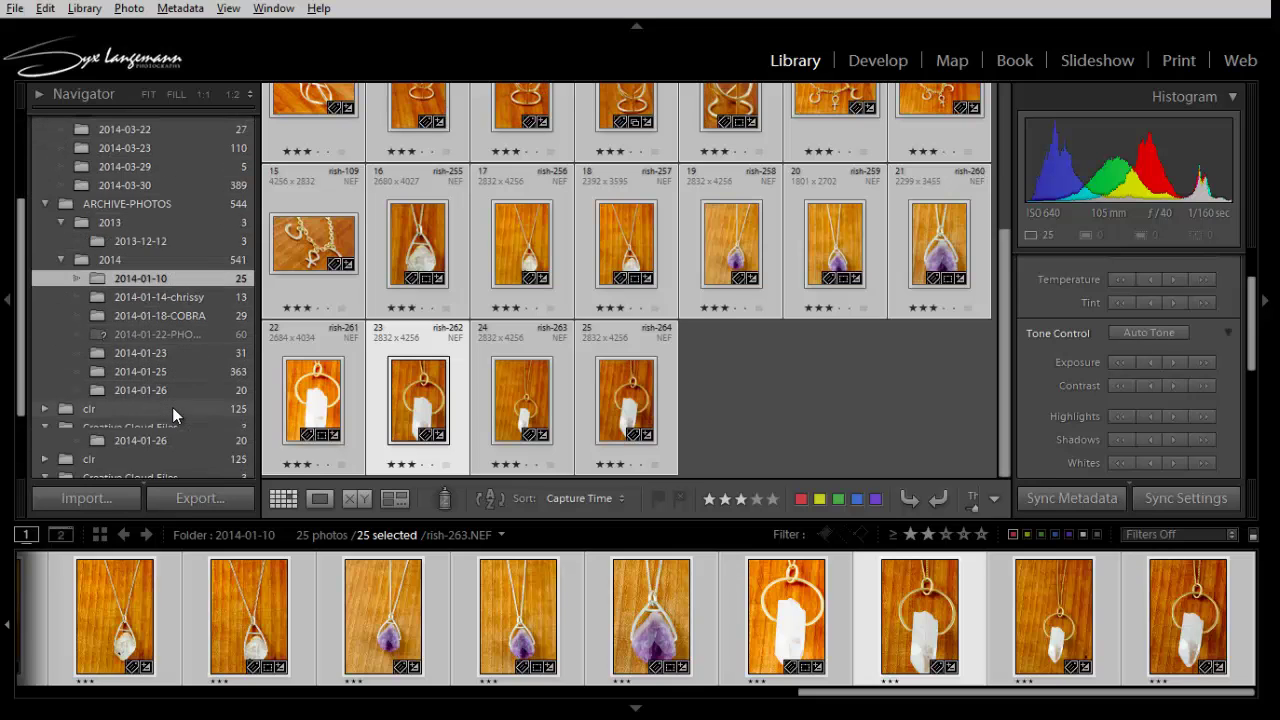
pyautogui.scroll(-2, 172, 407)
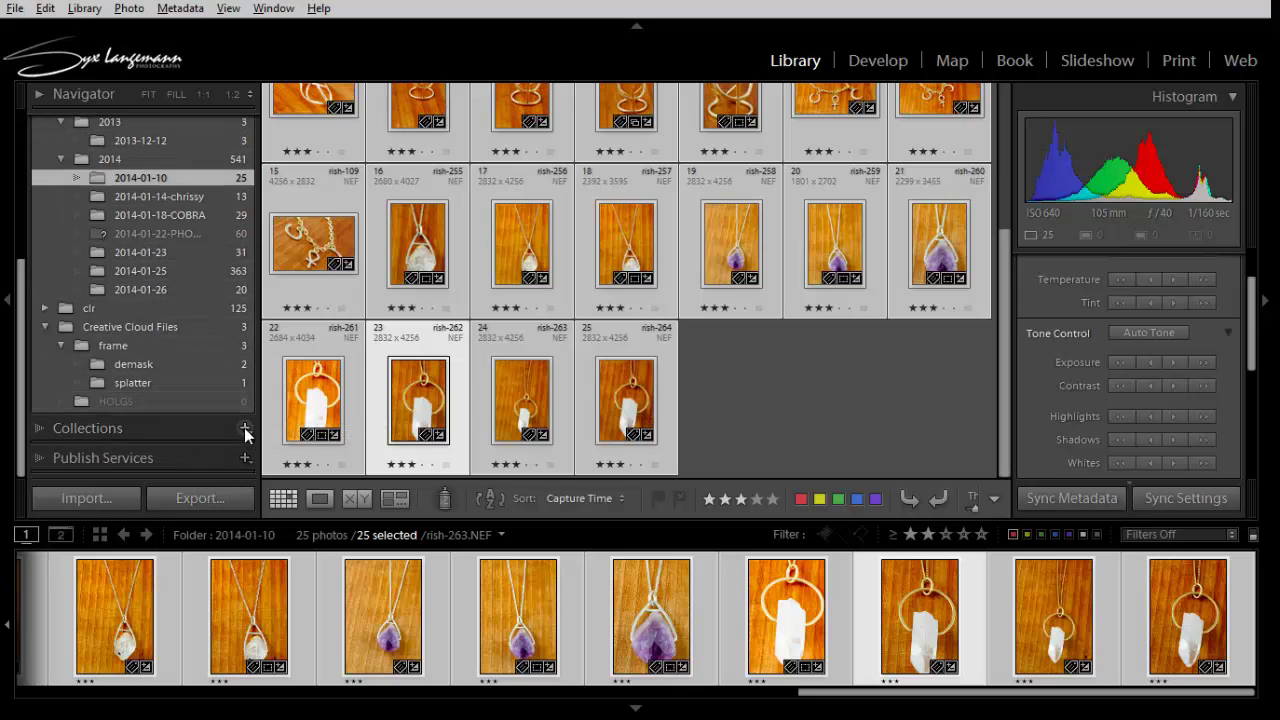
pyautogui.click(245, 429)
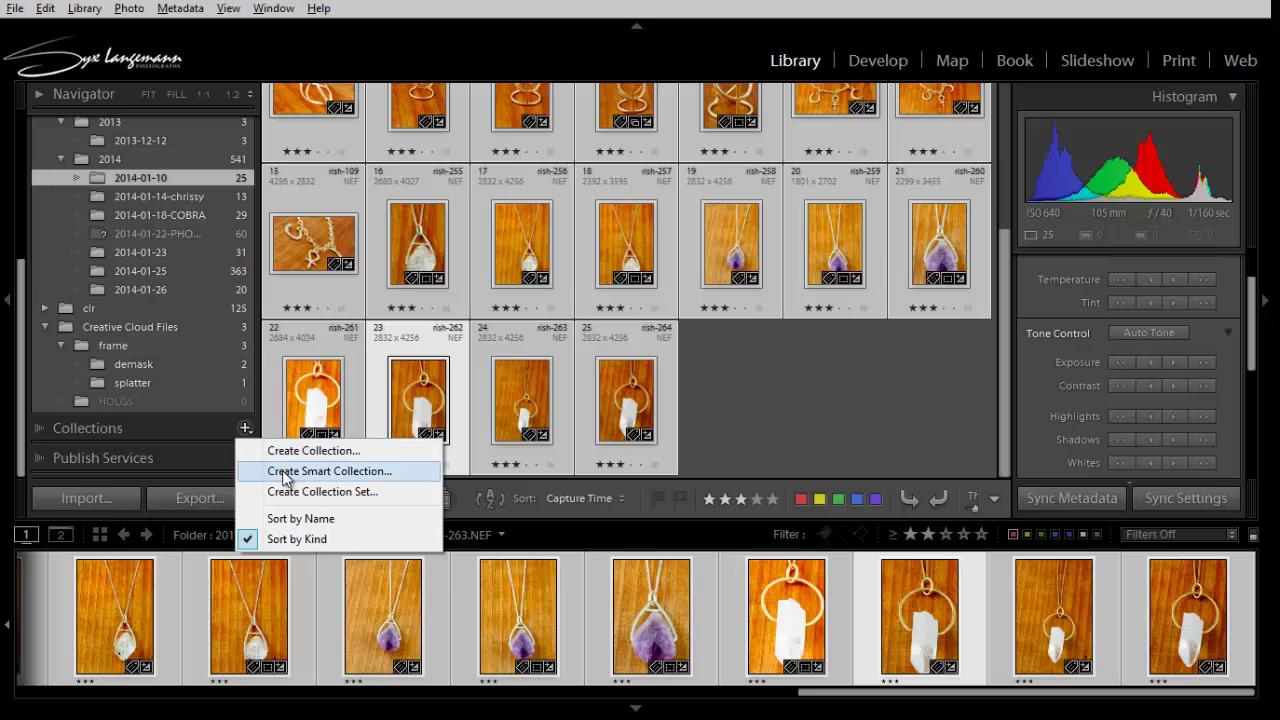
pyautogui.click(325, 468)
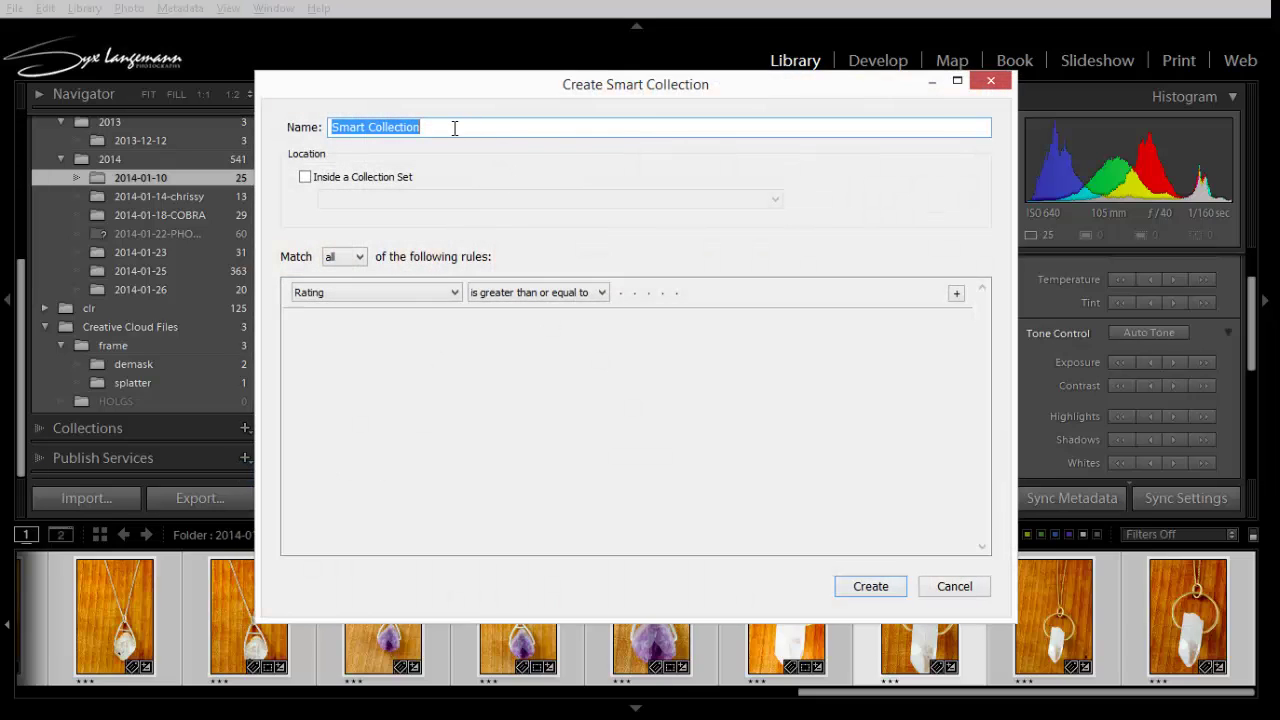
pyautogui.write('rish')
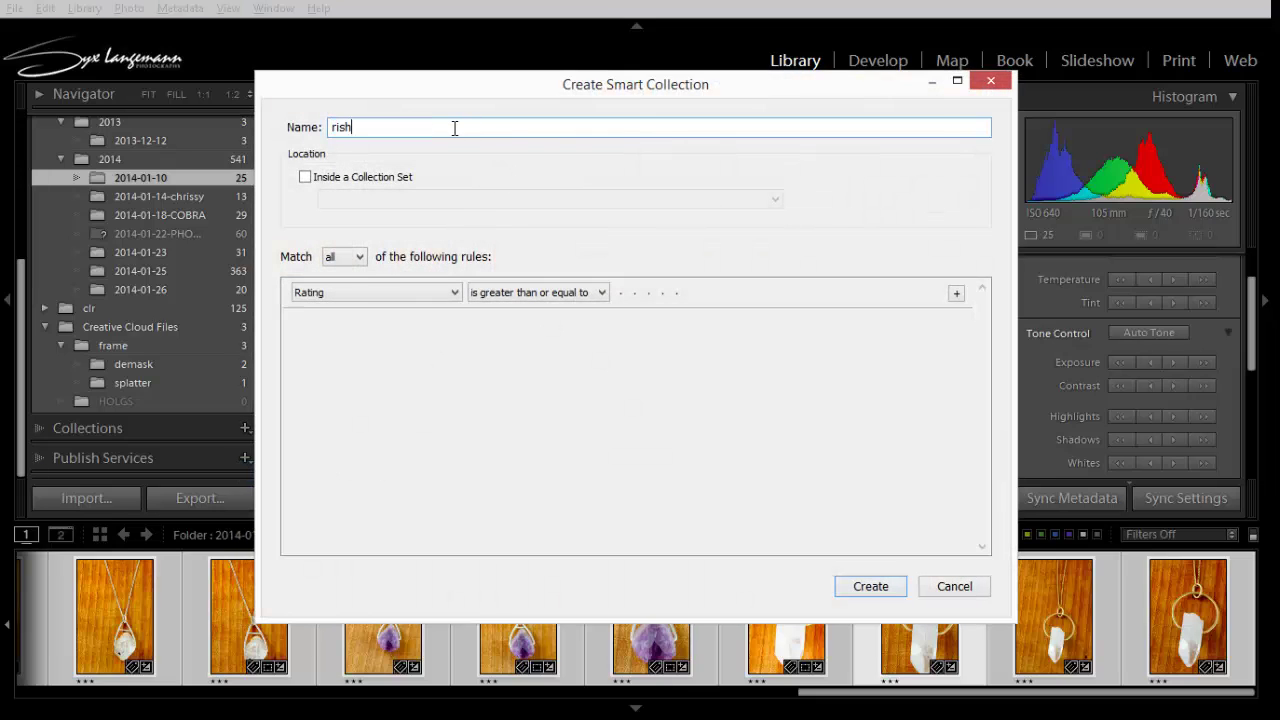
# Step: Set the smart collection's rule to Keywords contains "rish jewelry" and create the collection
pyautogui.click(393, 292)
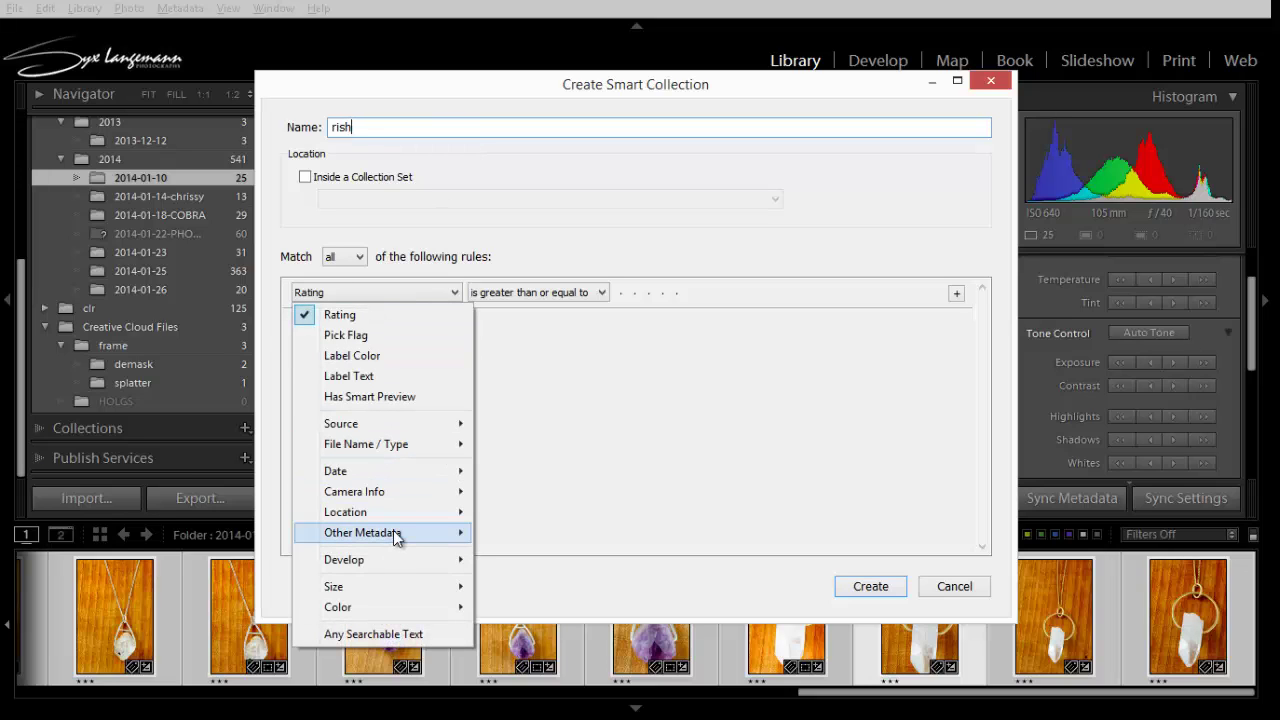
pyautogui.moveTo(397, 535)
pyautogui.click(215, 349)
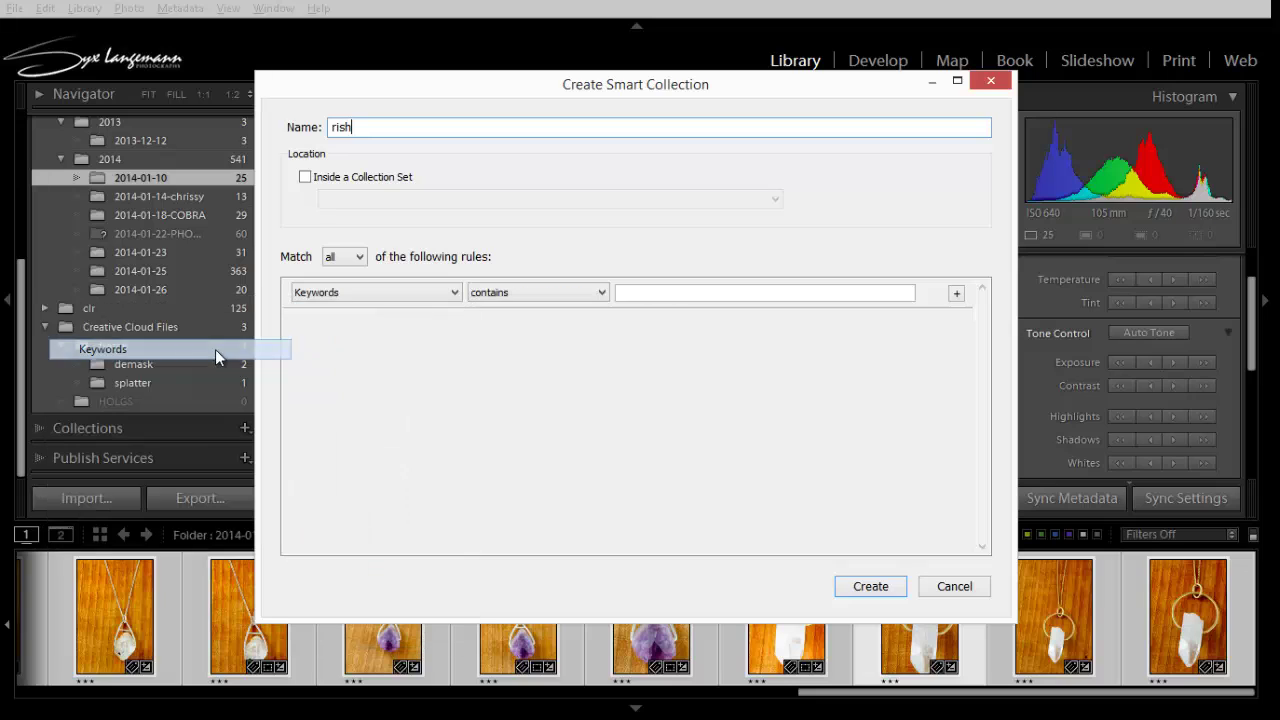
pyautogui.click(651, 291)
pyautogui.write('ri')
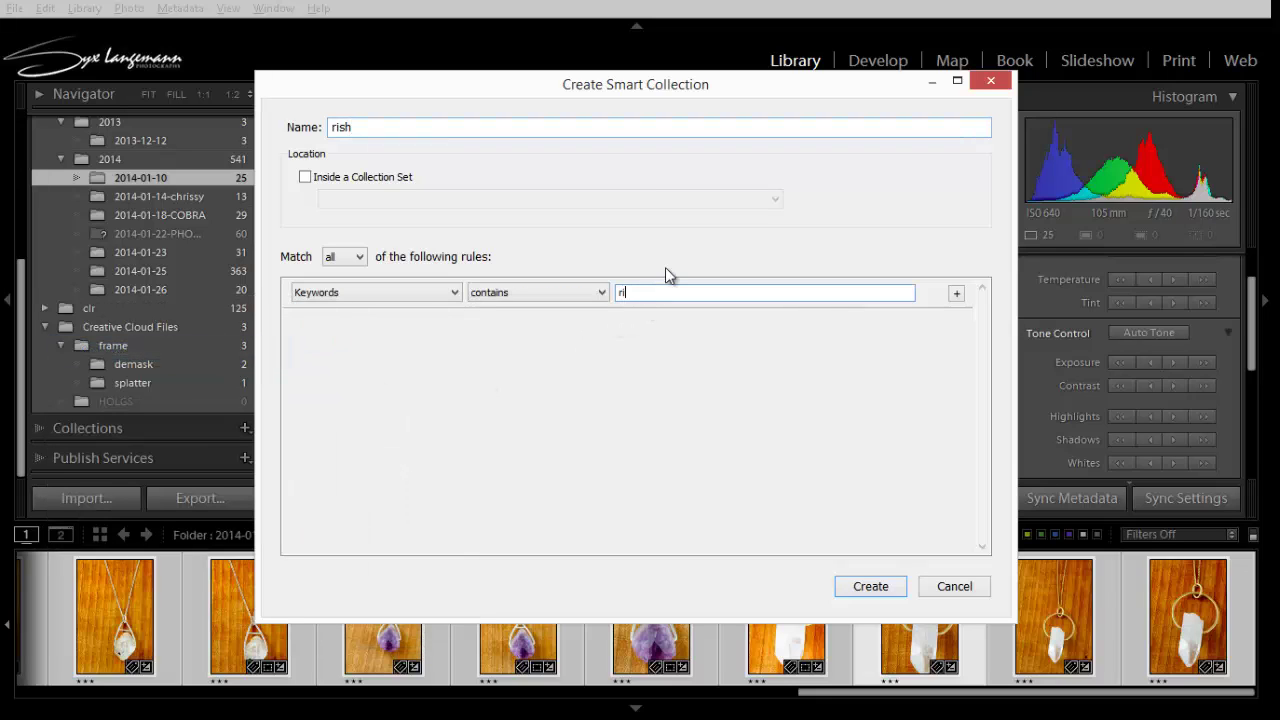
pyautogui.write('sh jewelry')
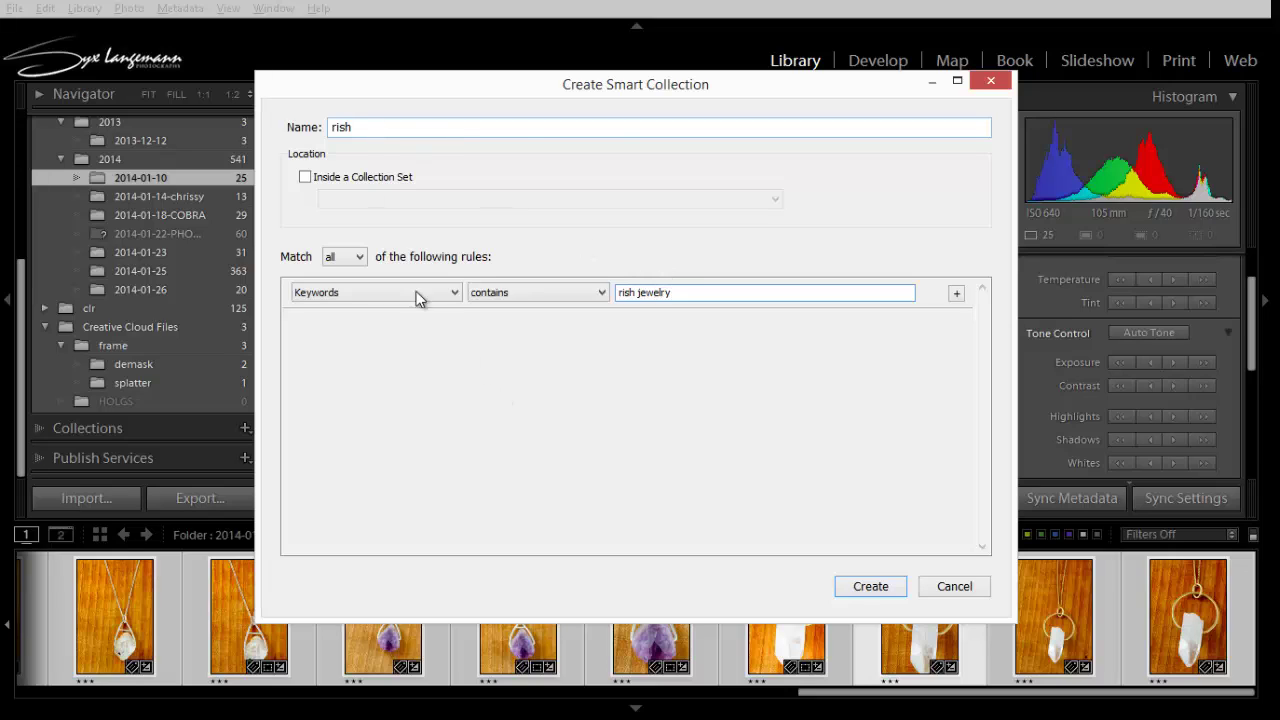
pyautogui.click(866, 588)
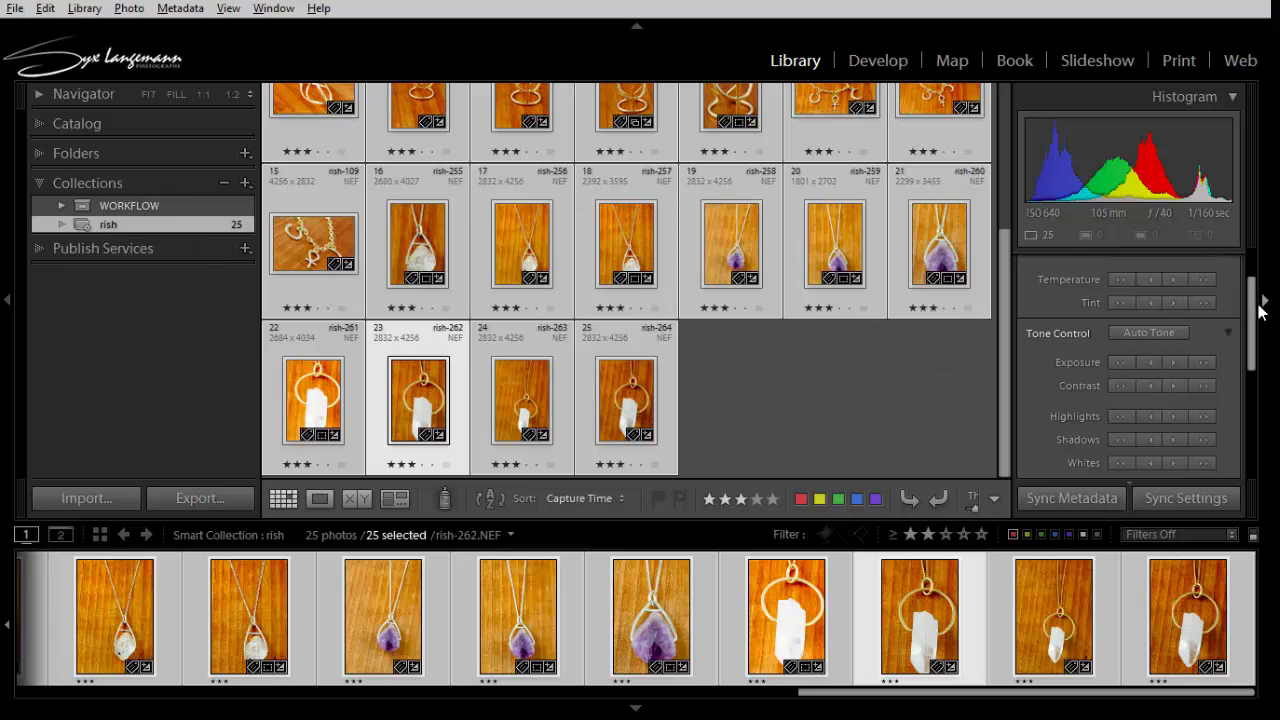
# Step: Create a regular collection named "rish for print" that includes the selected photos as new virtual copies
pyautogui.moveTo(1258, 312); pyautogui.dragTo(1258, 422)
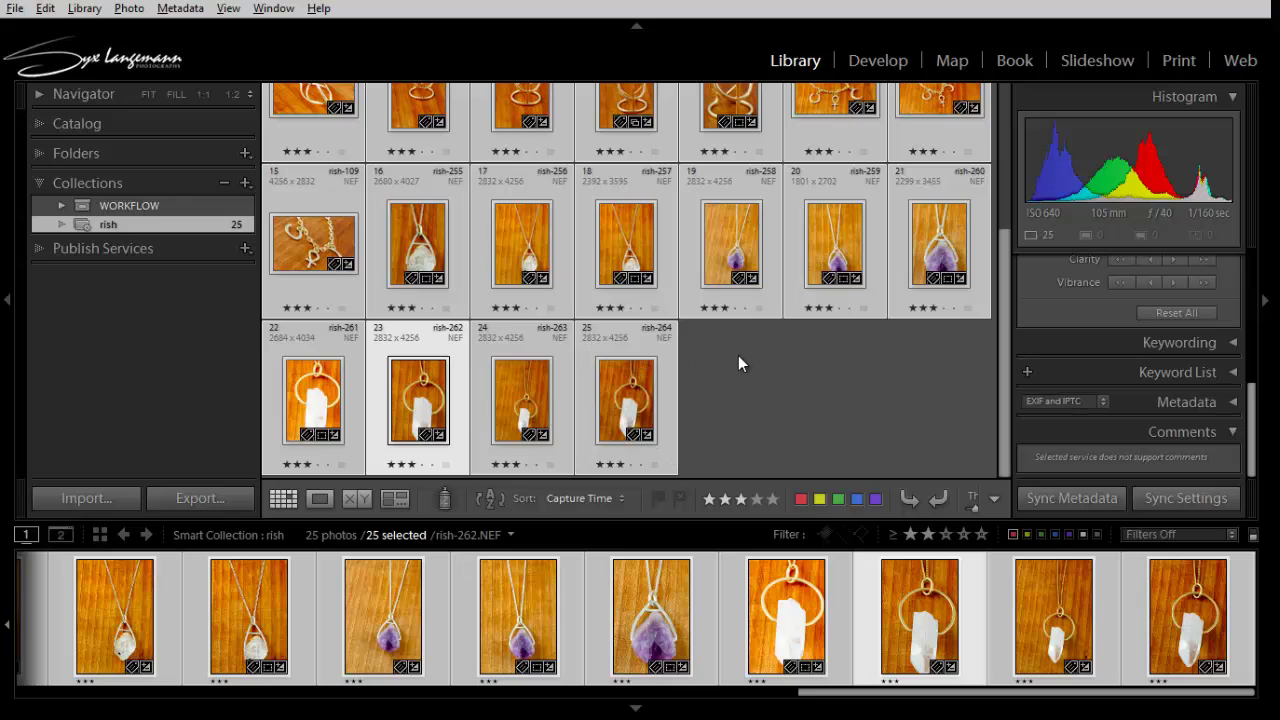
pyautogui.scroll(3, 738, 360)
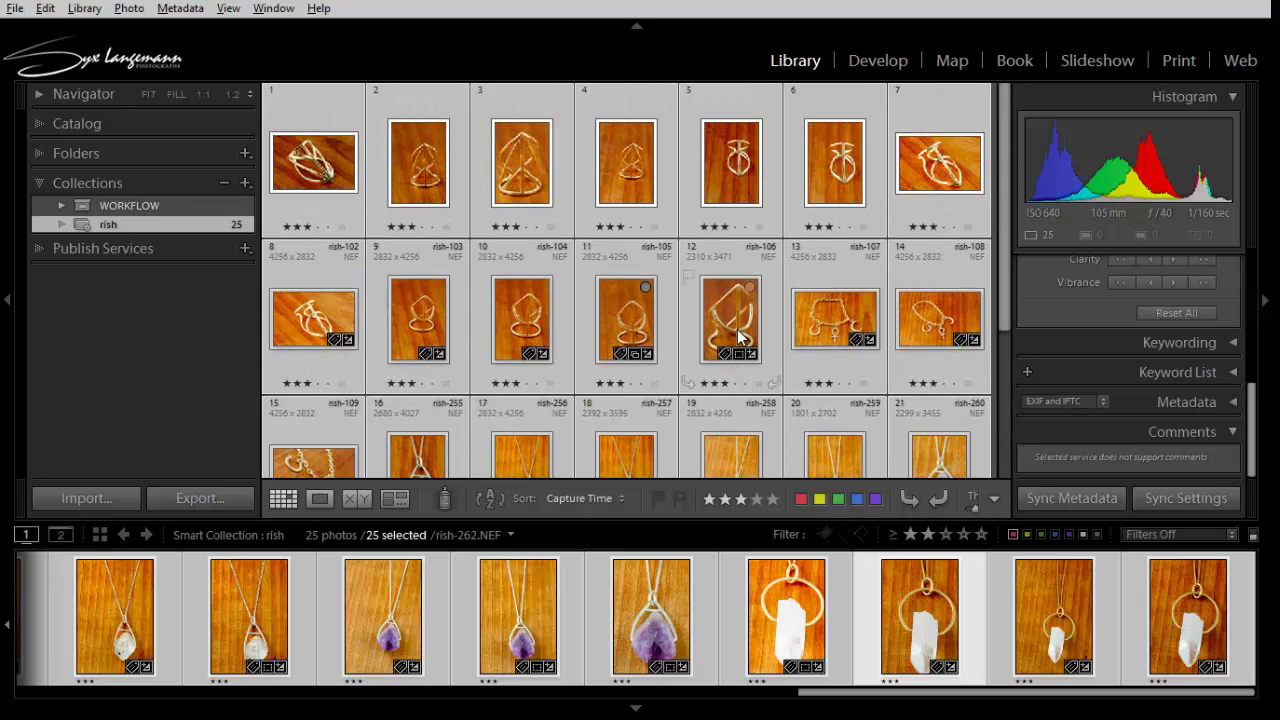
pyautogui.scroll(-3, 738, 336)
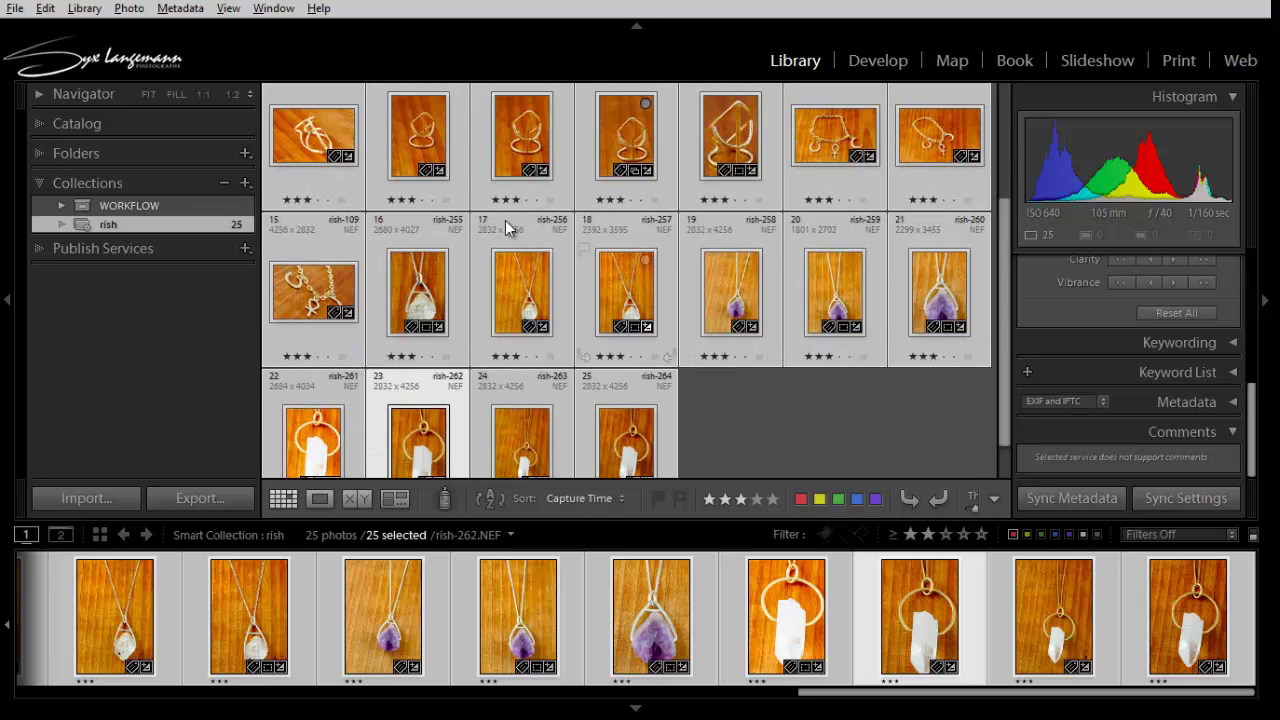
pyautogui.click(245, 182)
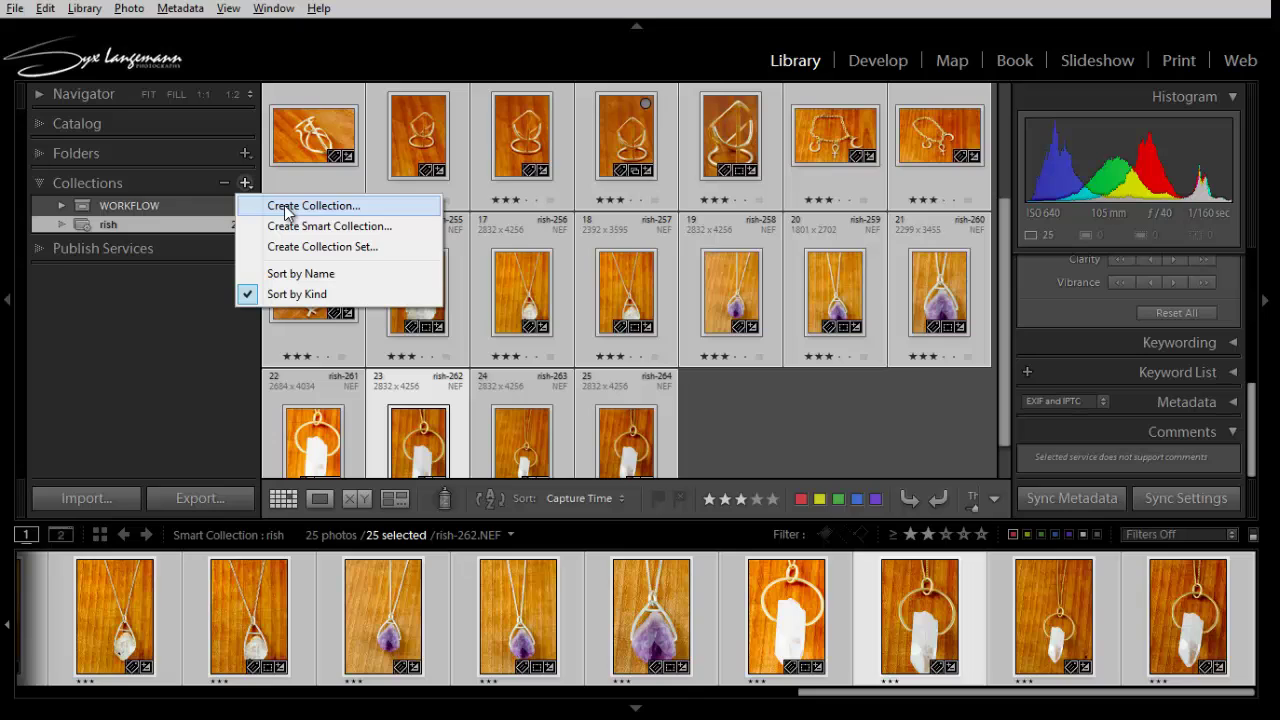
pyautogui.click(284, 206)
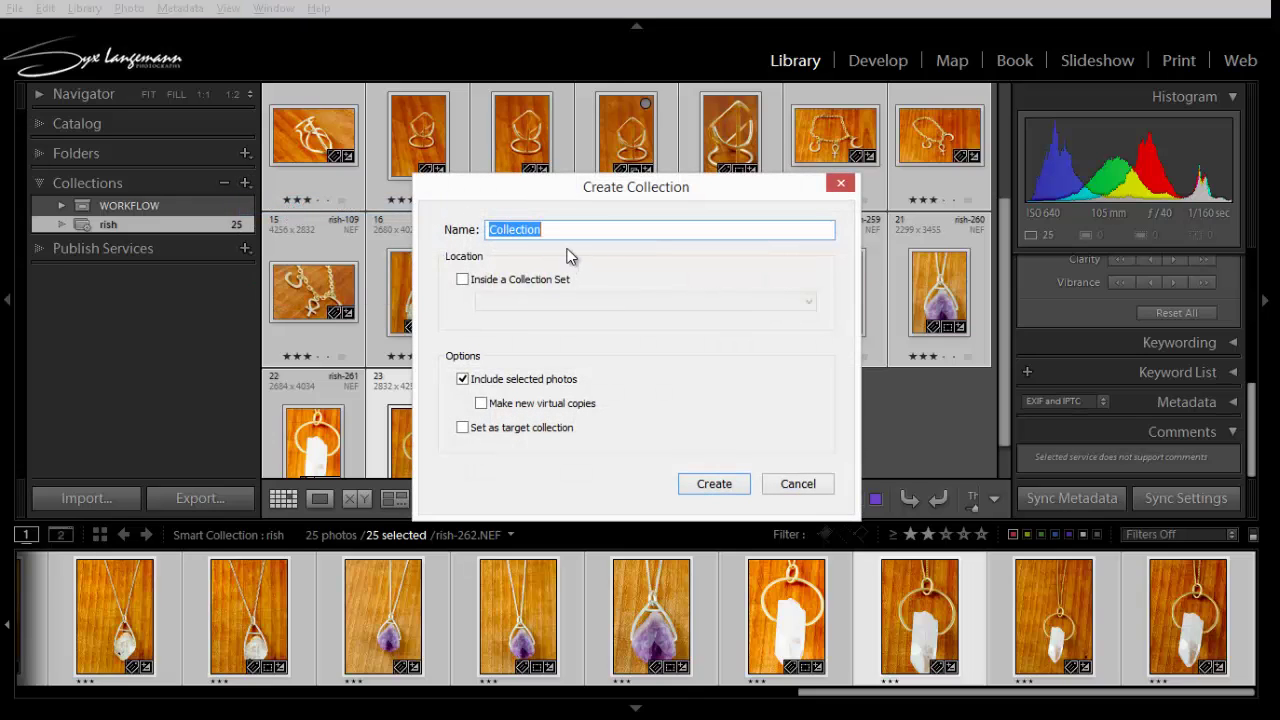
pyautogui.write('rish for print')
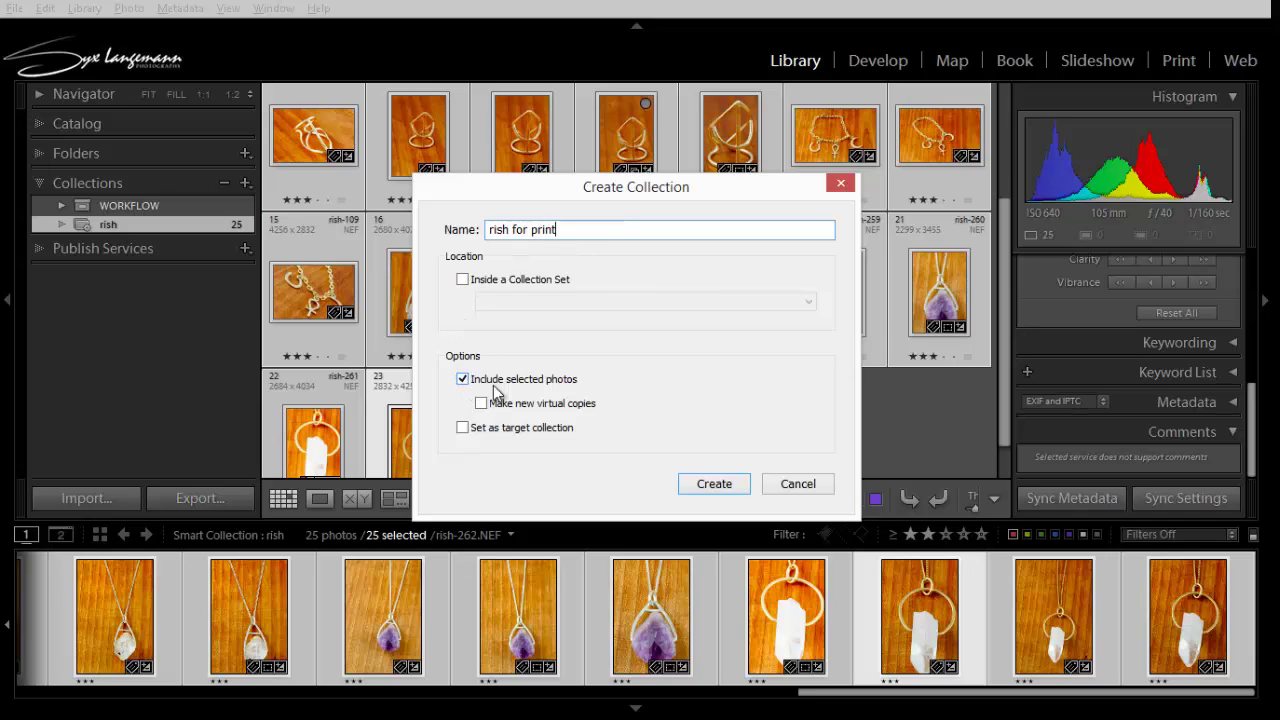
pyautogui.moveTo(597, 187); pyautogui.dragTo(633, 112)
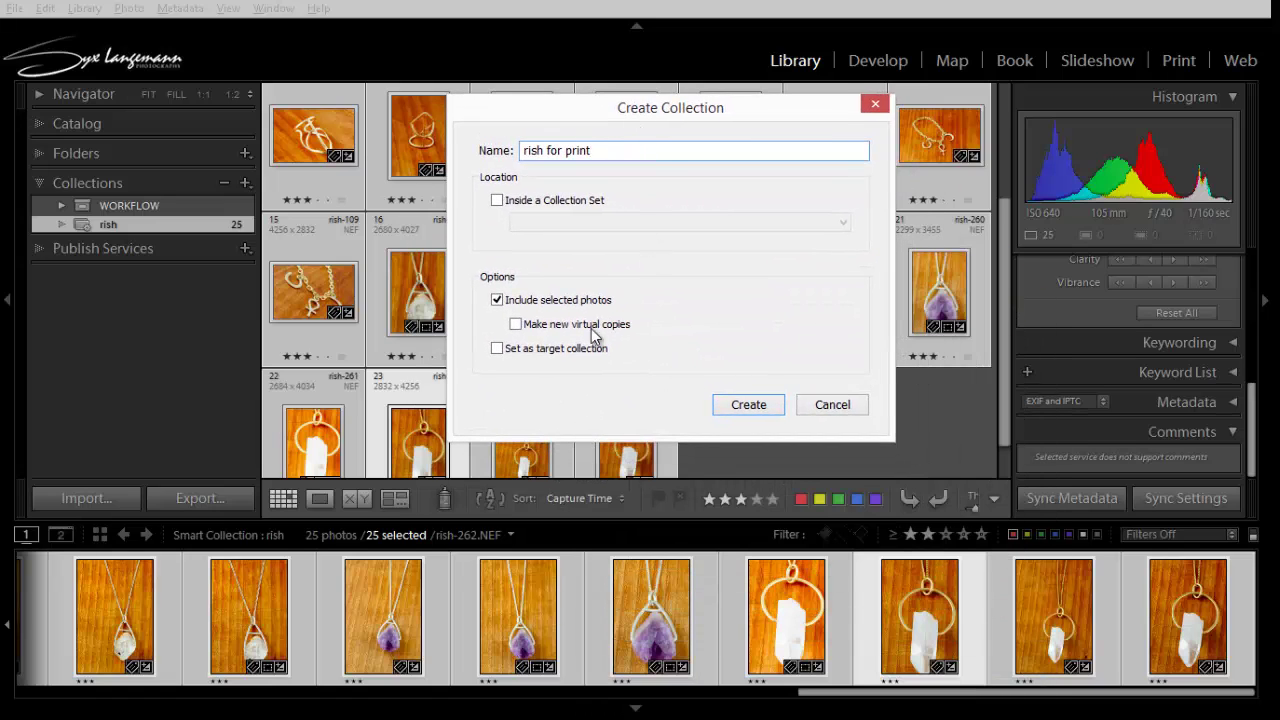
pyautogui.click(515, 324)
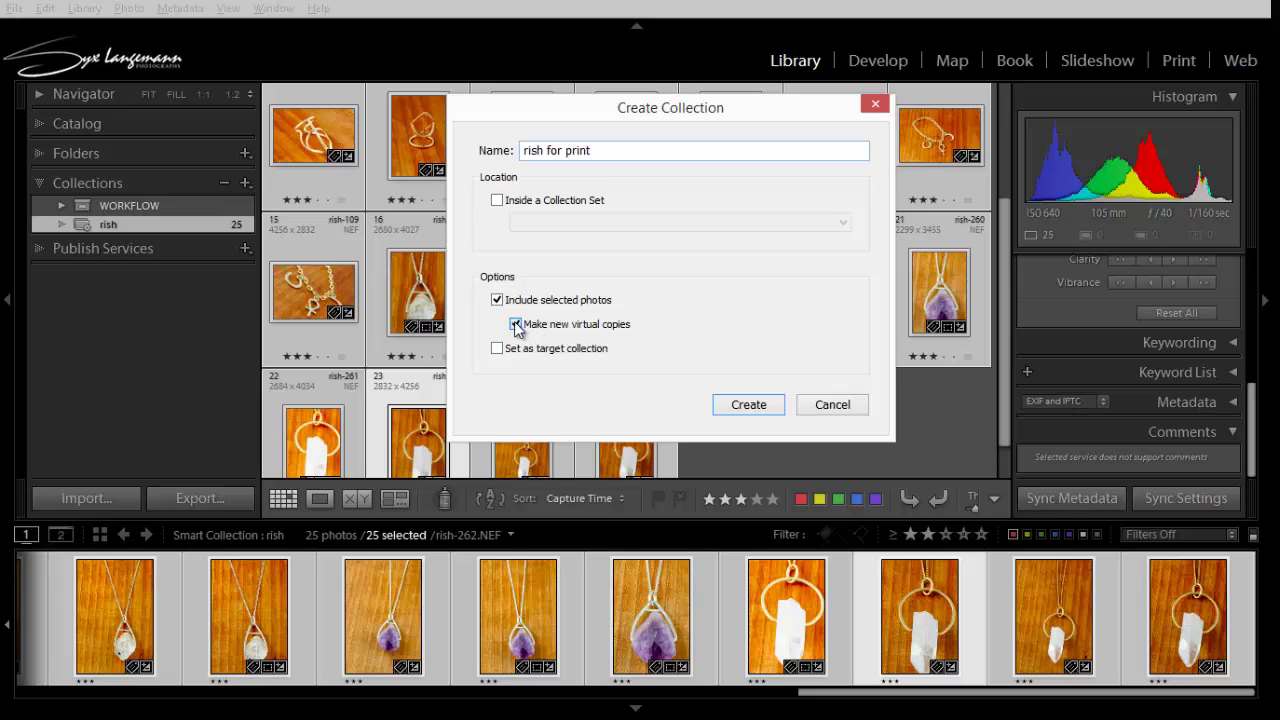
pyautogui.click(515, 325)
pyautogui.click(515, 325)
pyautogui.click(750, 407)
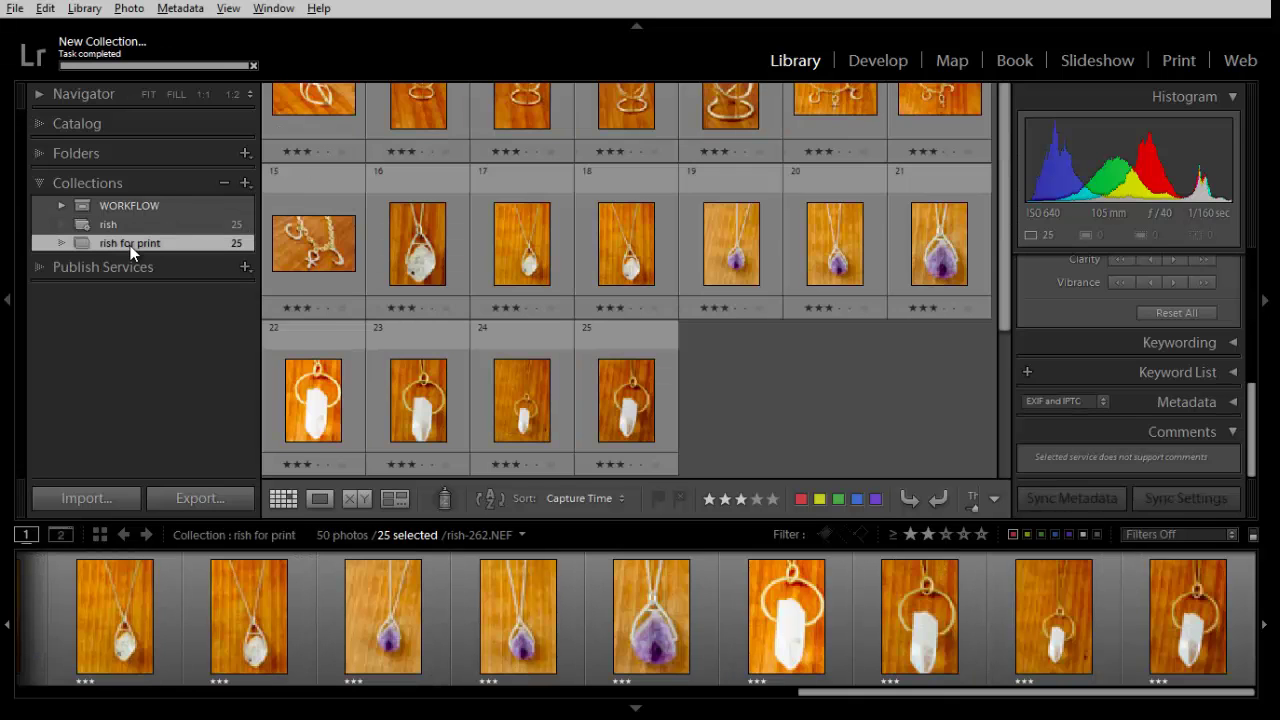
# Step: Select all photos in the "rish for print" collection and raise their exposure one large increment with Quick Develop
pyautogui.click(132, 244)
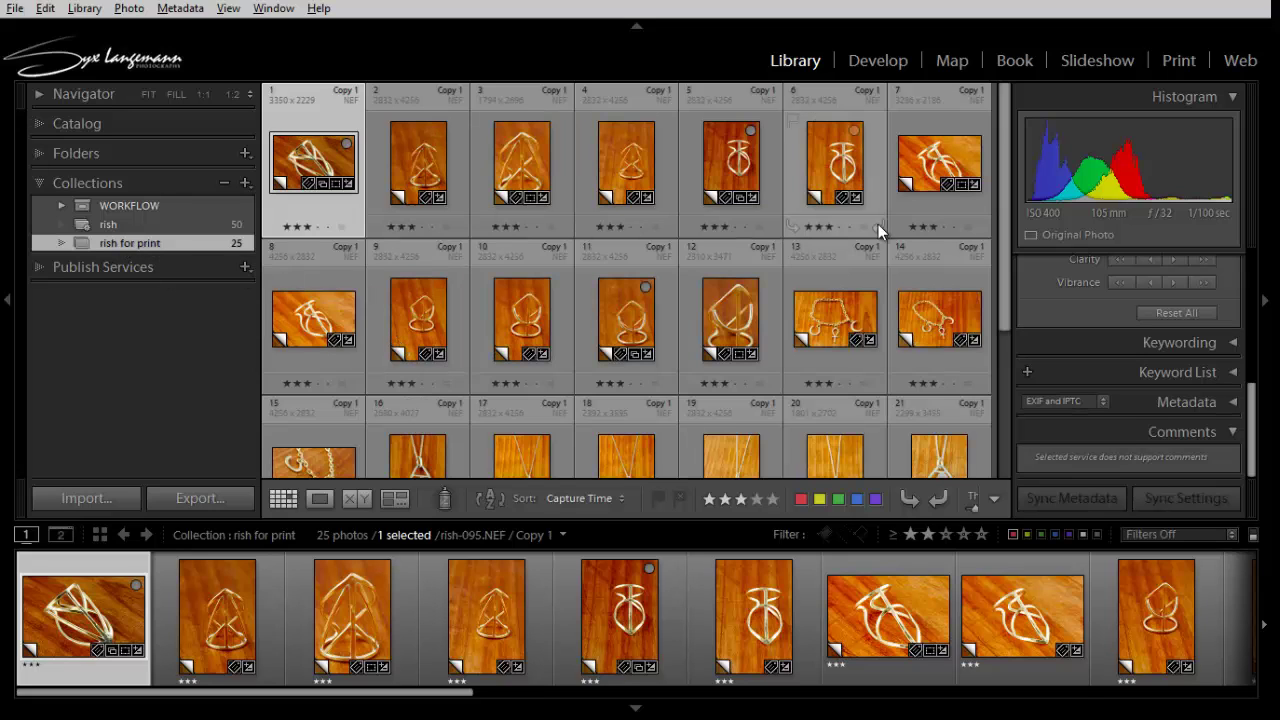
pyautogui.hotkey('ctrl', 'a')
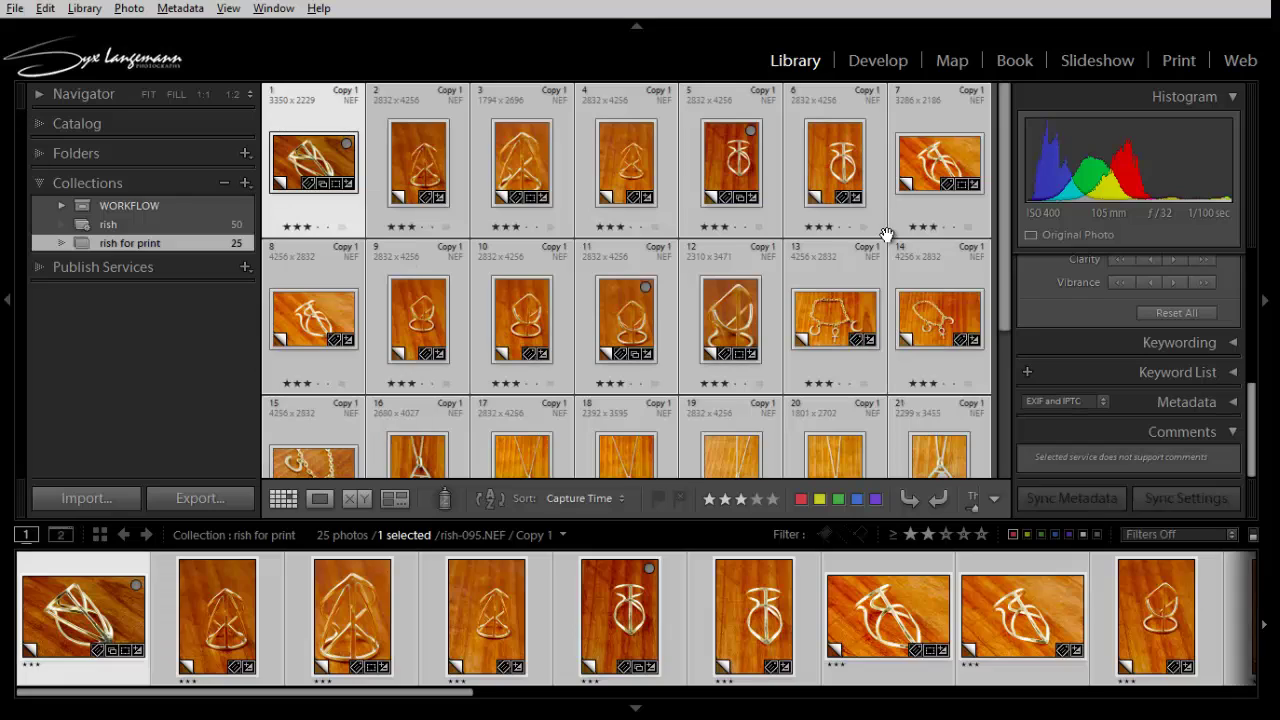
pyautogui.moveTo(1251, 420); pyautogui.dragTo(1250, 368)
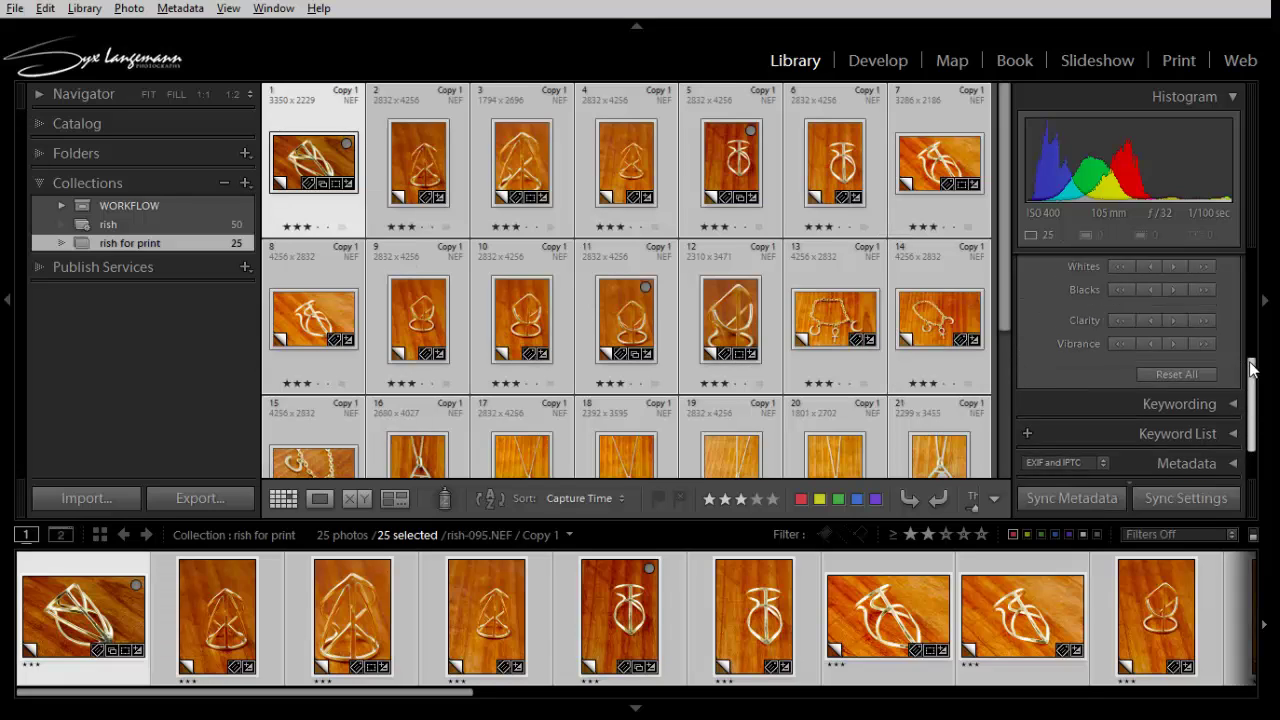
pyautogui.scroll(3, 1183, 367)
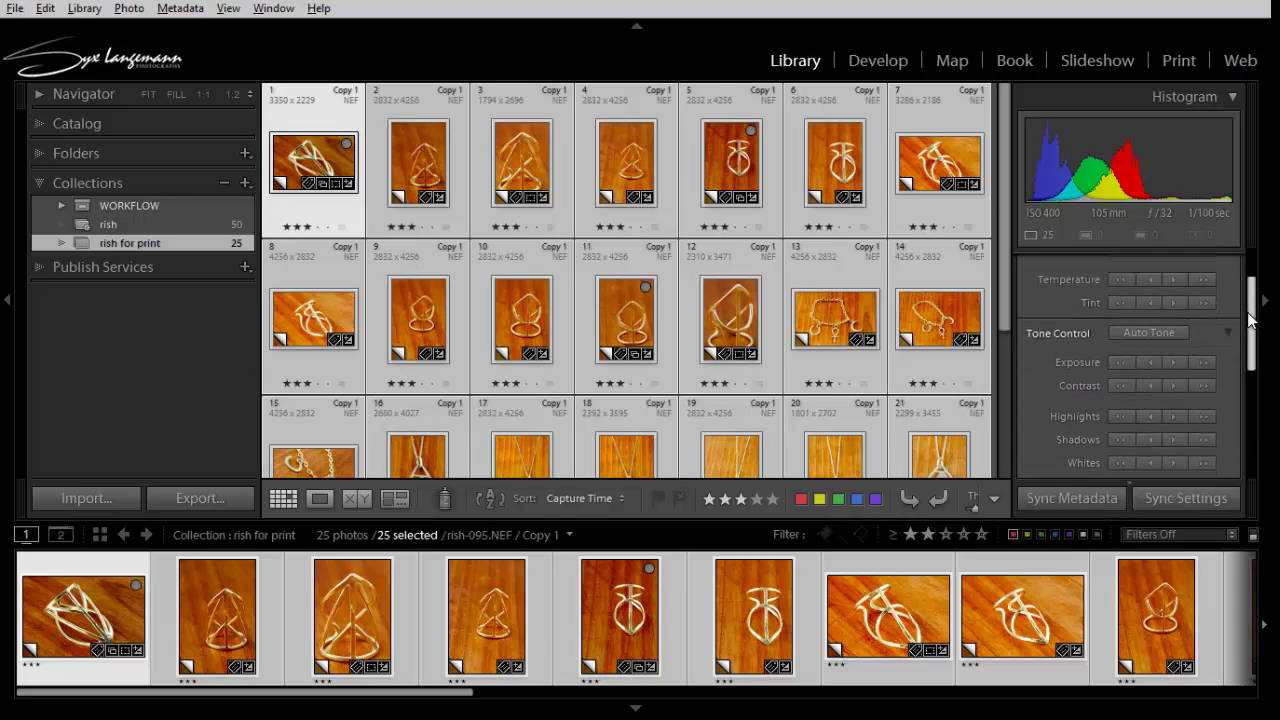
pyautogui.click(1200, 362)
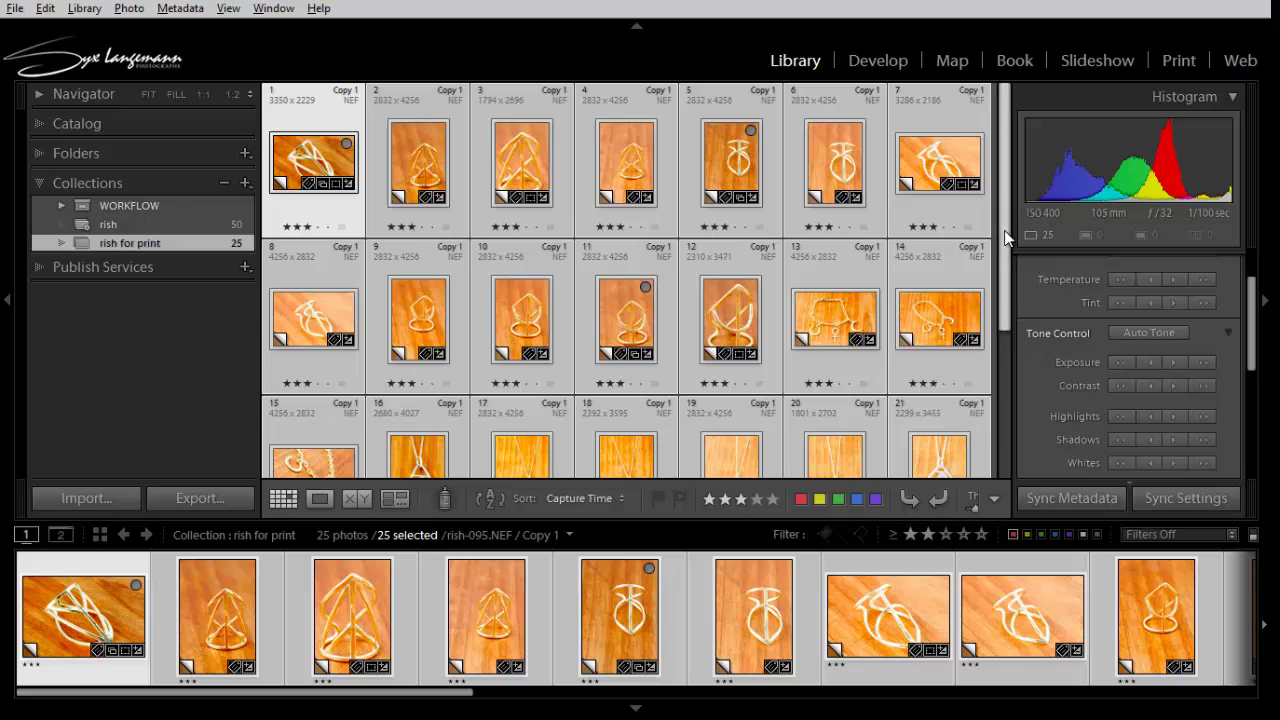
pyautogui.moveTo(1004, 230); pyautogui.dragTo(1000, 122)
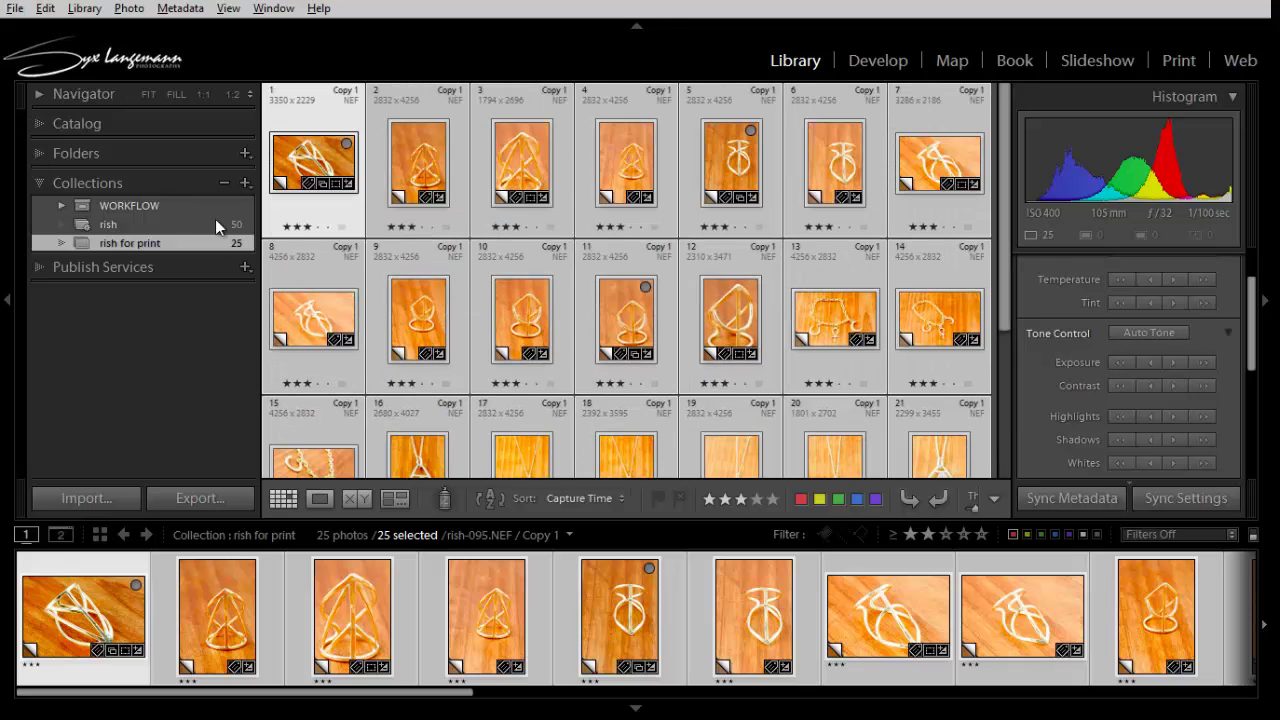
# Step: Compare the "rish" and "rish for print" collections, and review the export settings for the print copies without exporting
pyautogui.click(135, 224)
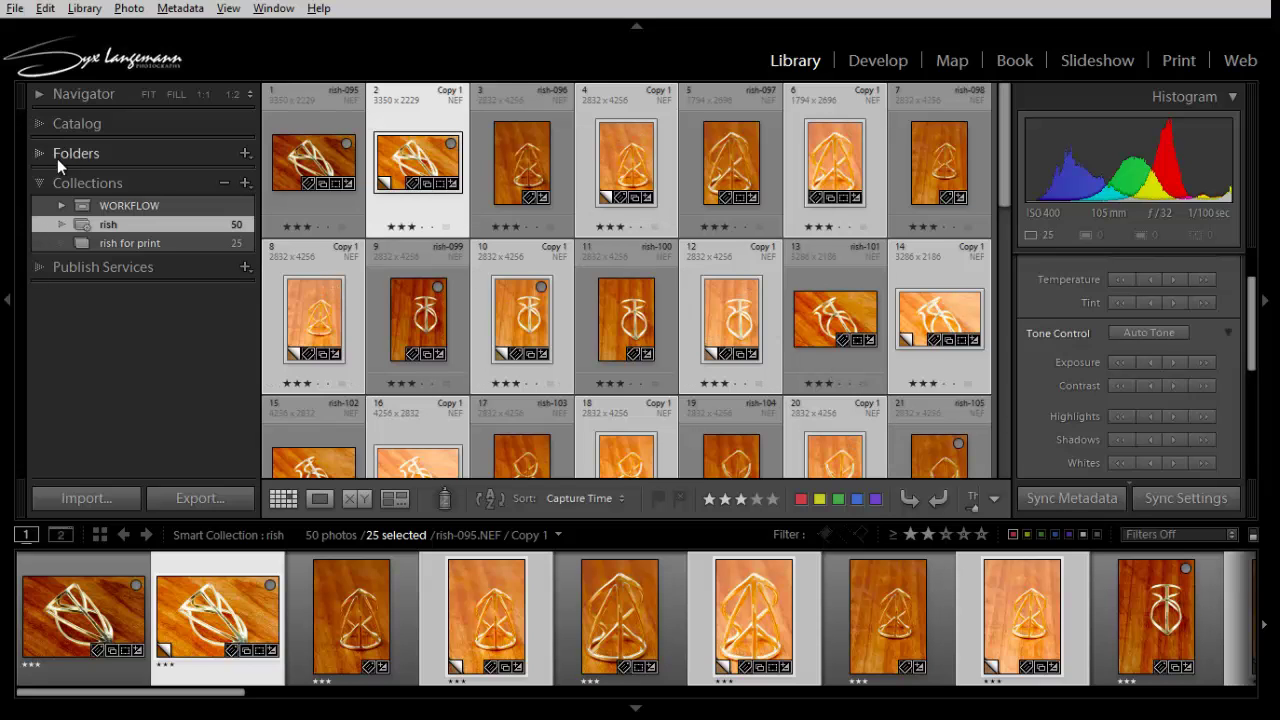
pyautogui.click(128, 240)
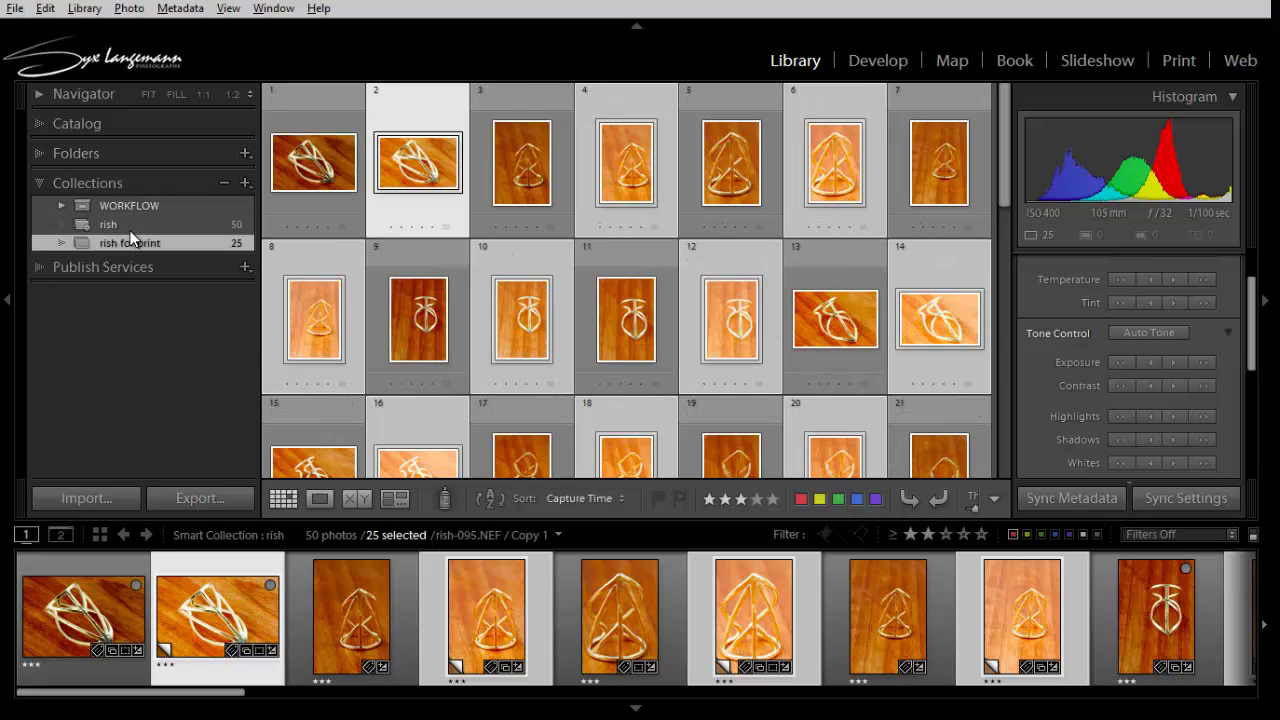
pyautogui.click(132, 219)
pyautogui.click(133, 241)
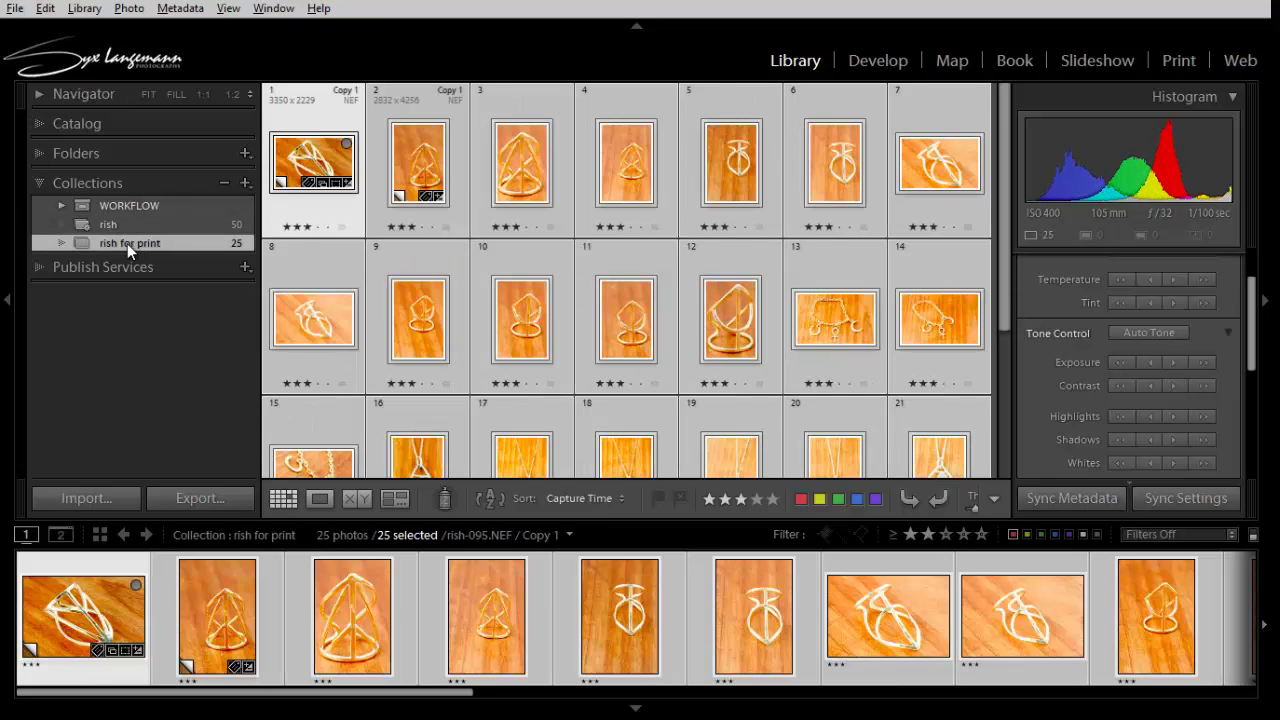
pyautogui.click(201, 497)
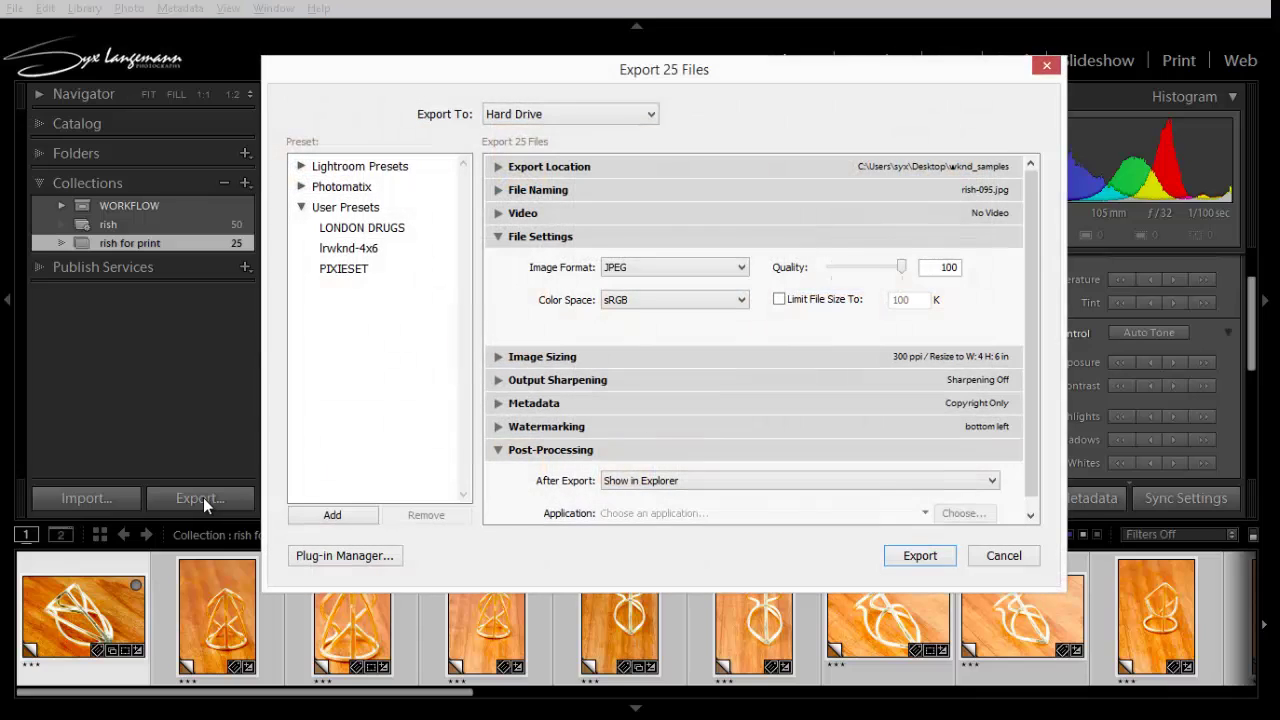
pyautogui.click(1004, 556)
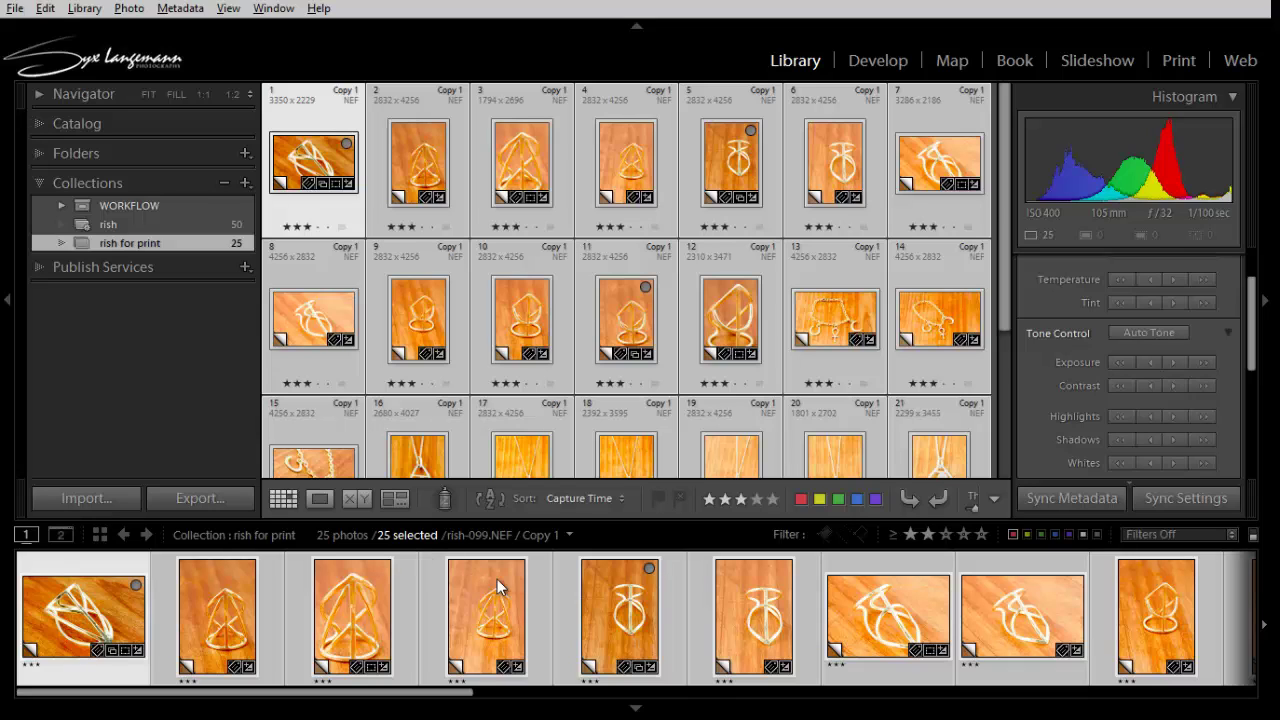
# Step: Switch between Lightroom and Google Chrome to view the "Lightroom Mobile?!" post on the Blackframe Studios blog
pyautogui.hotkey('alt', 'Tab')
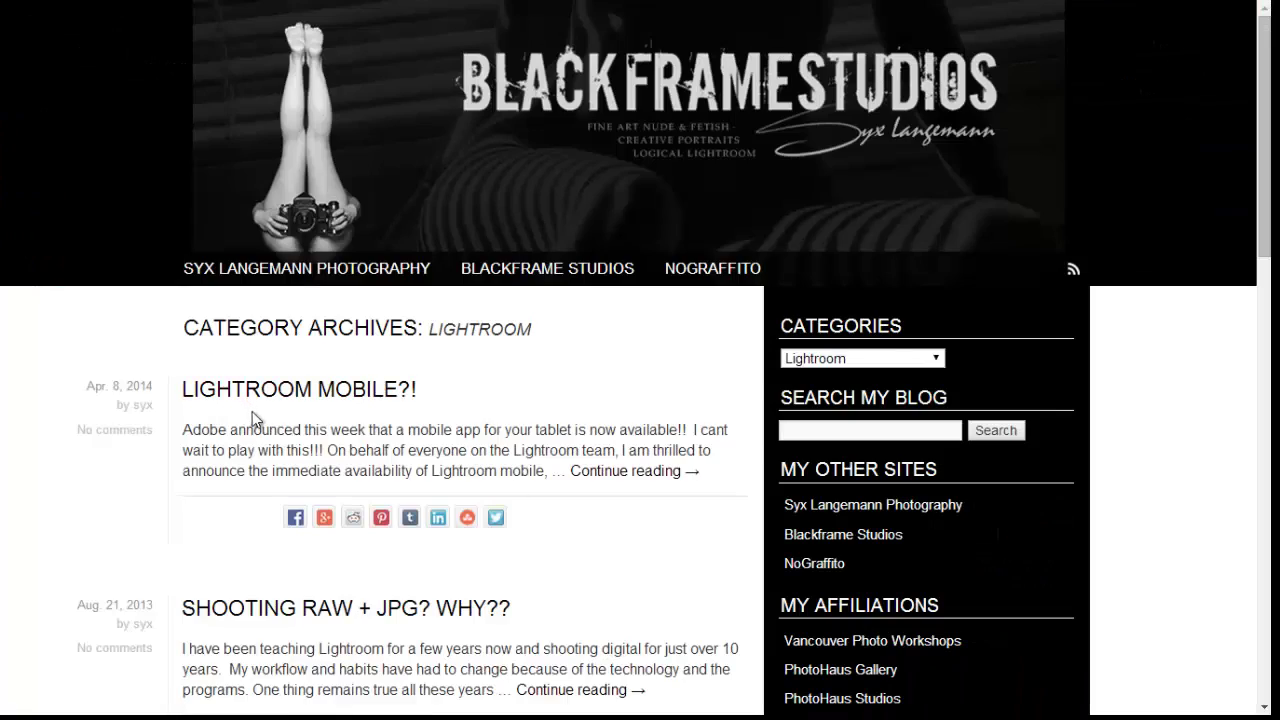
pyautogui.hotkey('alt', 'Tab')
pyautogui.hotkey('alt', 'Tab')
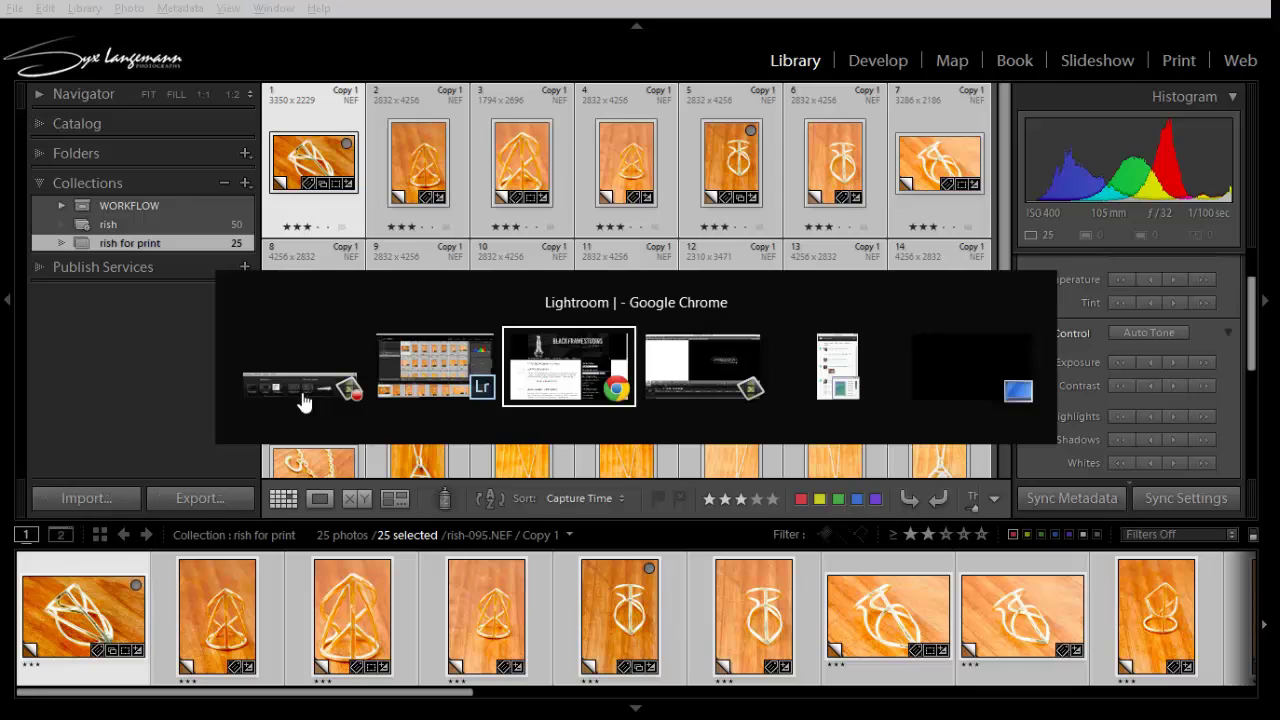
pyautogui.hotkey('alt', 'Tab')
pyautogui.hotkey('alt', 'Tab')
pyautogui.hotkey('alt', 'Tab')
pyautogui.hotkey('alt', 'Tab')
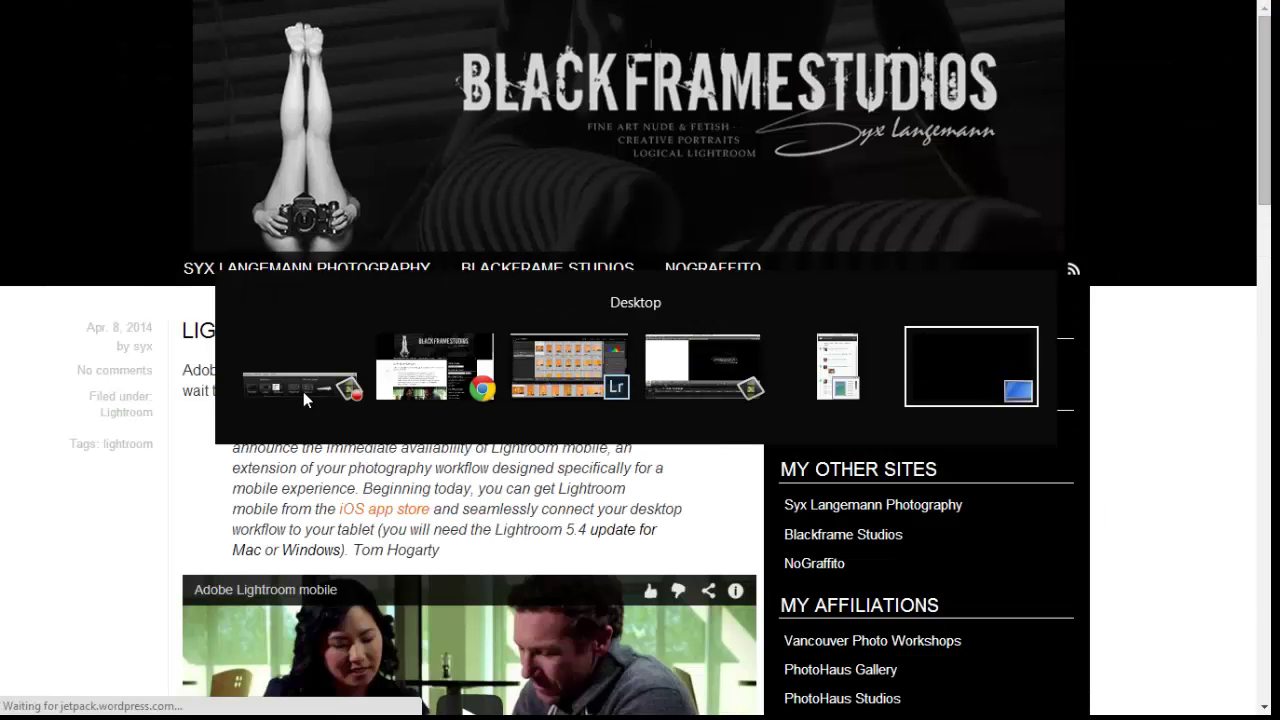